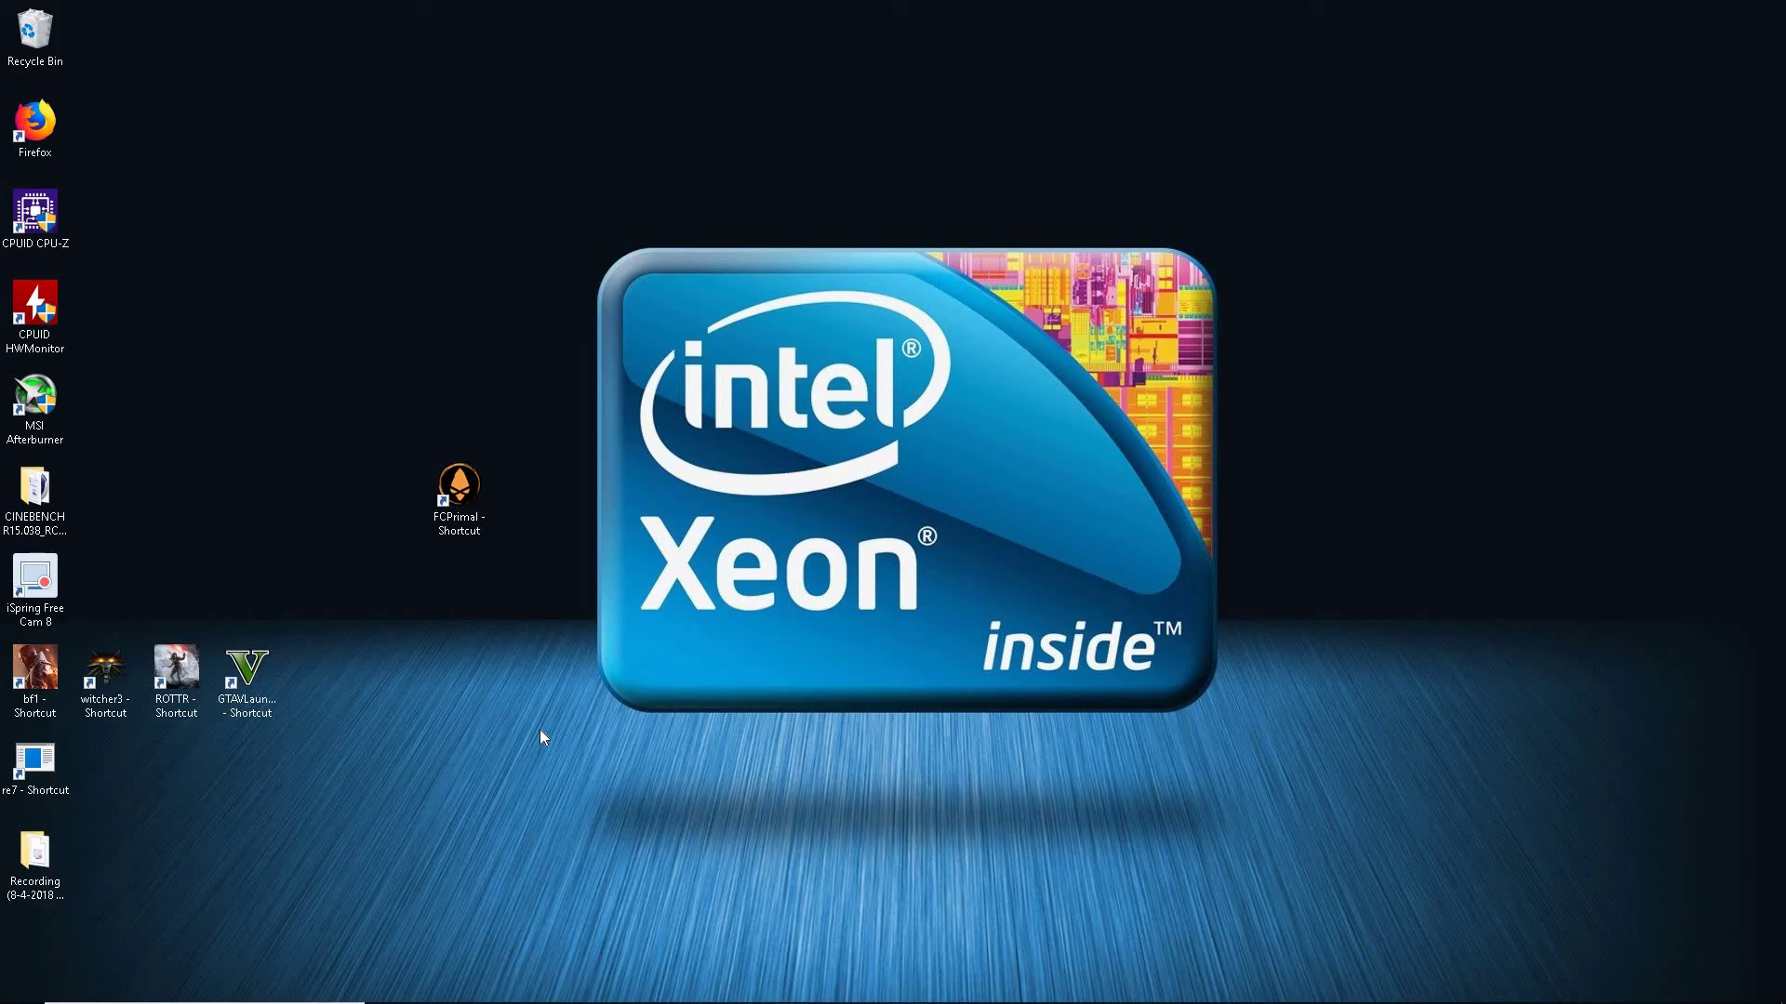
Step: Dismiss Far Cry Primal's missing MSVCR100.dll error, then open rarlab.com from the winrar results
{"action": "double_click", "coordinate": [466, 498]}
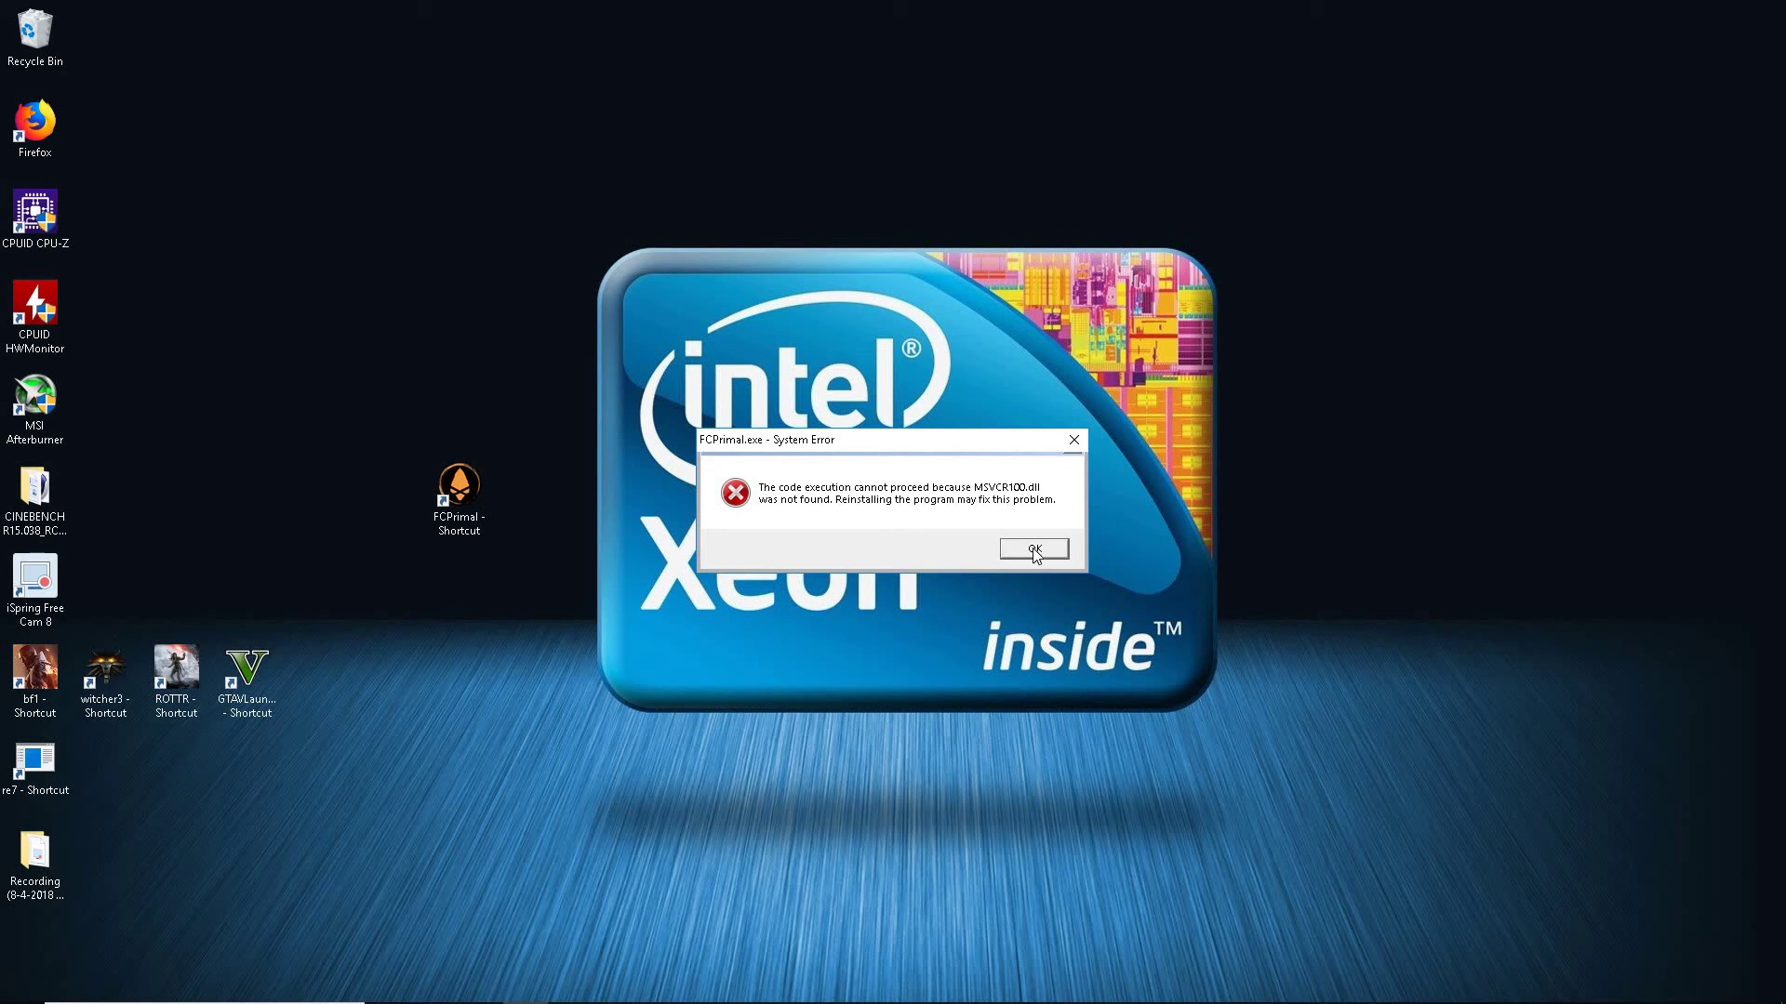
{"action": "key", "text": "Return"}
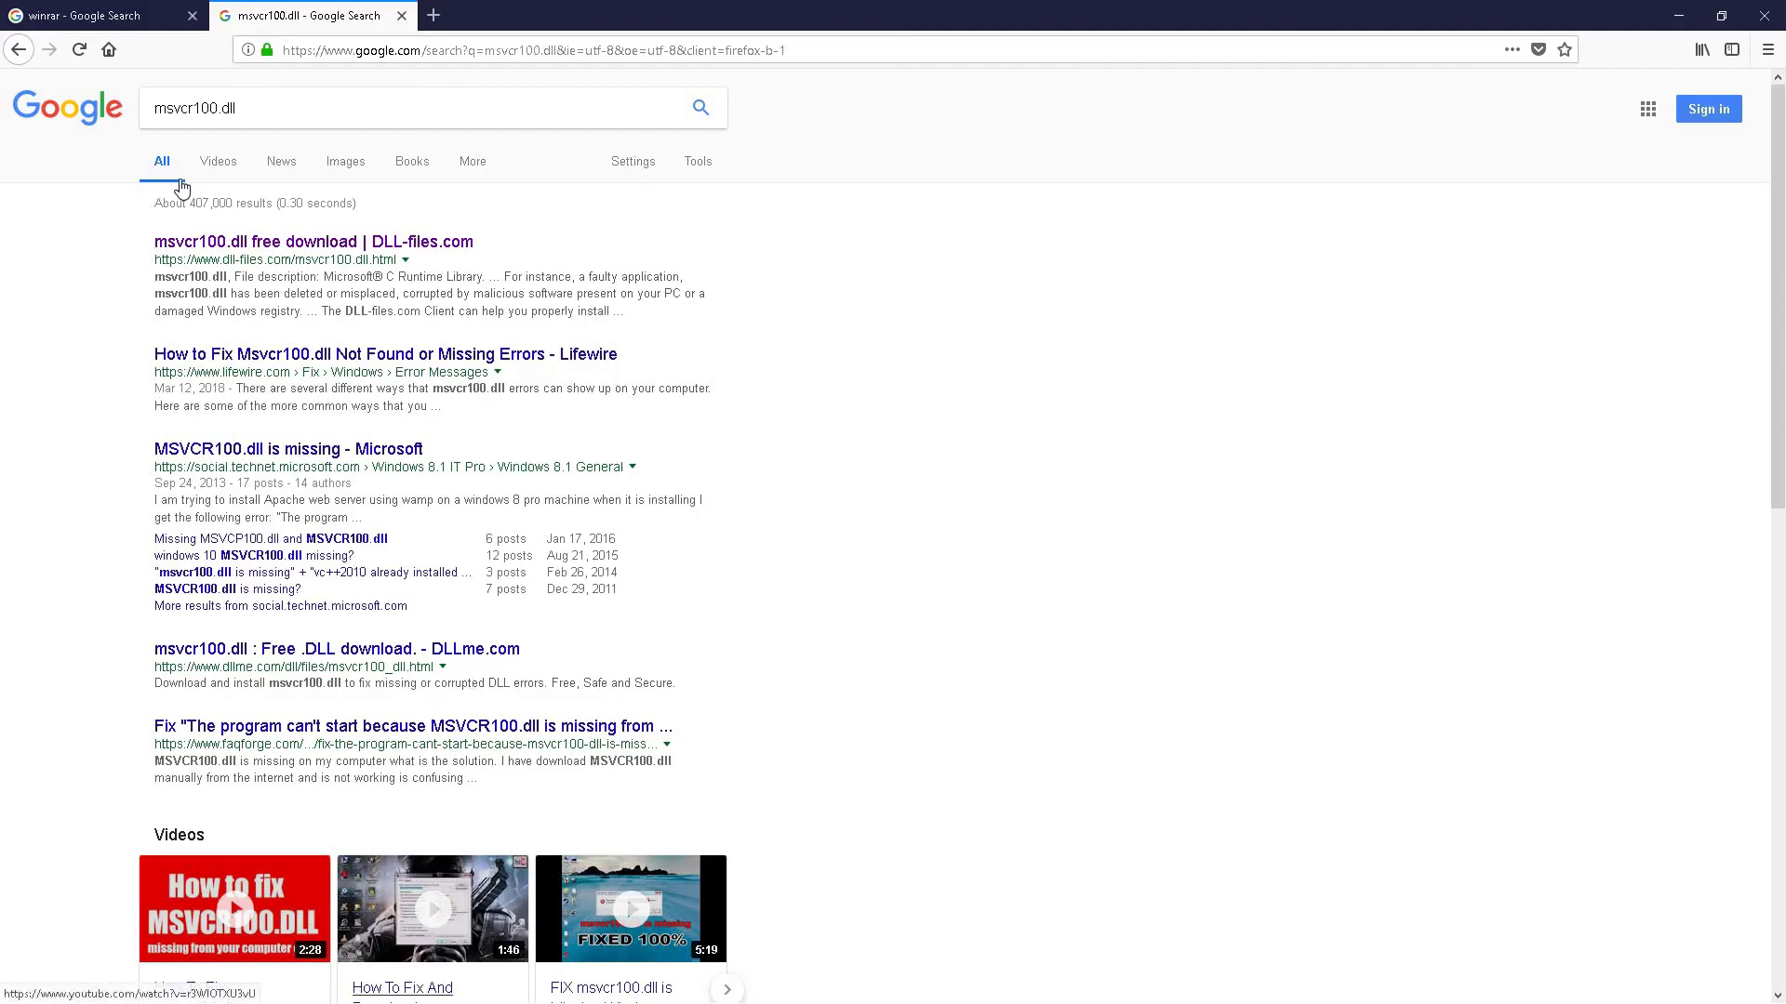
{"action": "left_click", "coordinate": [118, 26]}
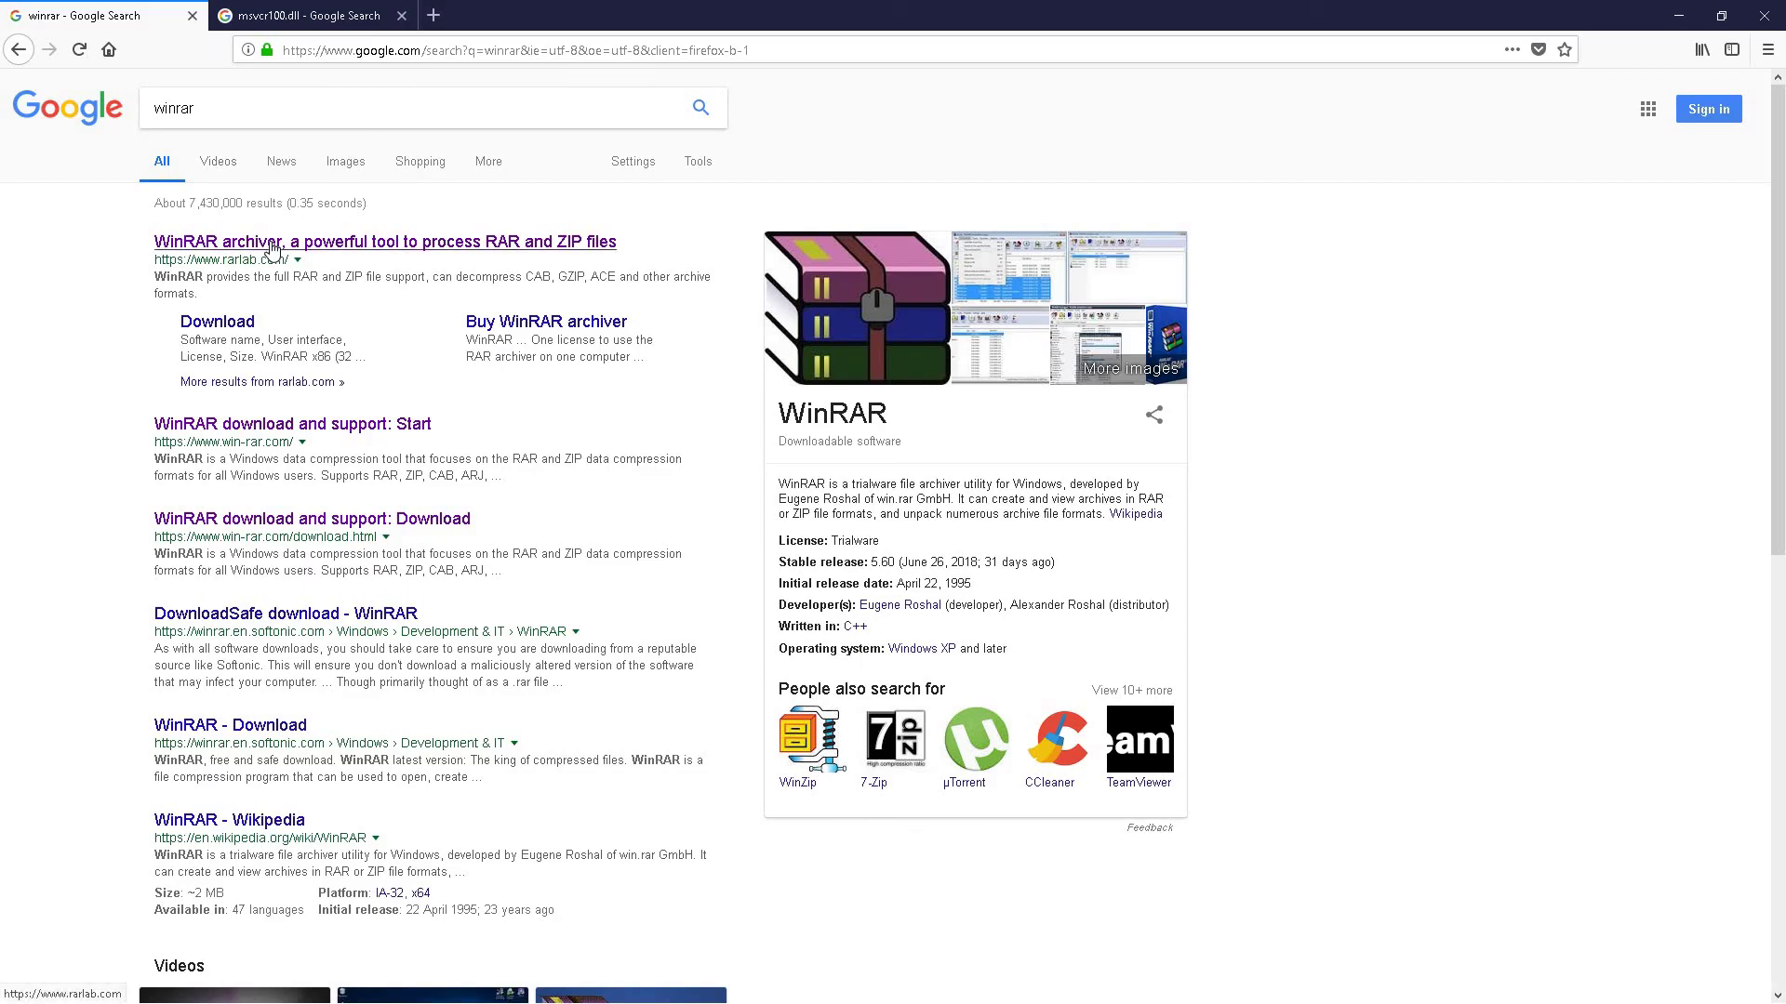
{"action": "left_click", "coordinate": [271, 244]}
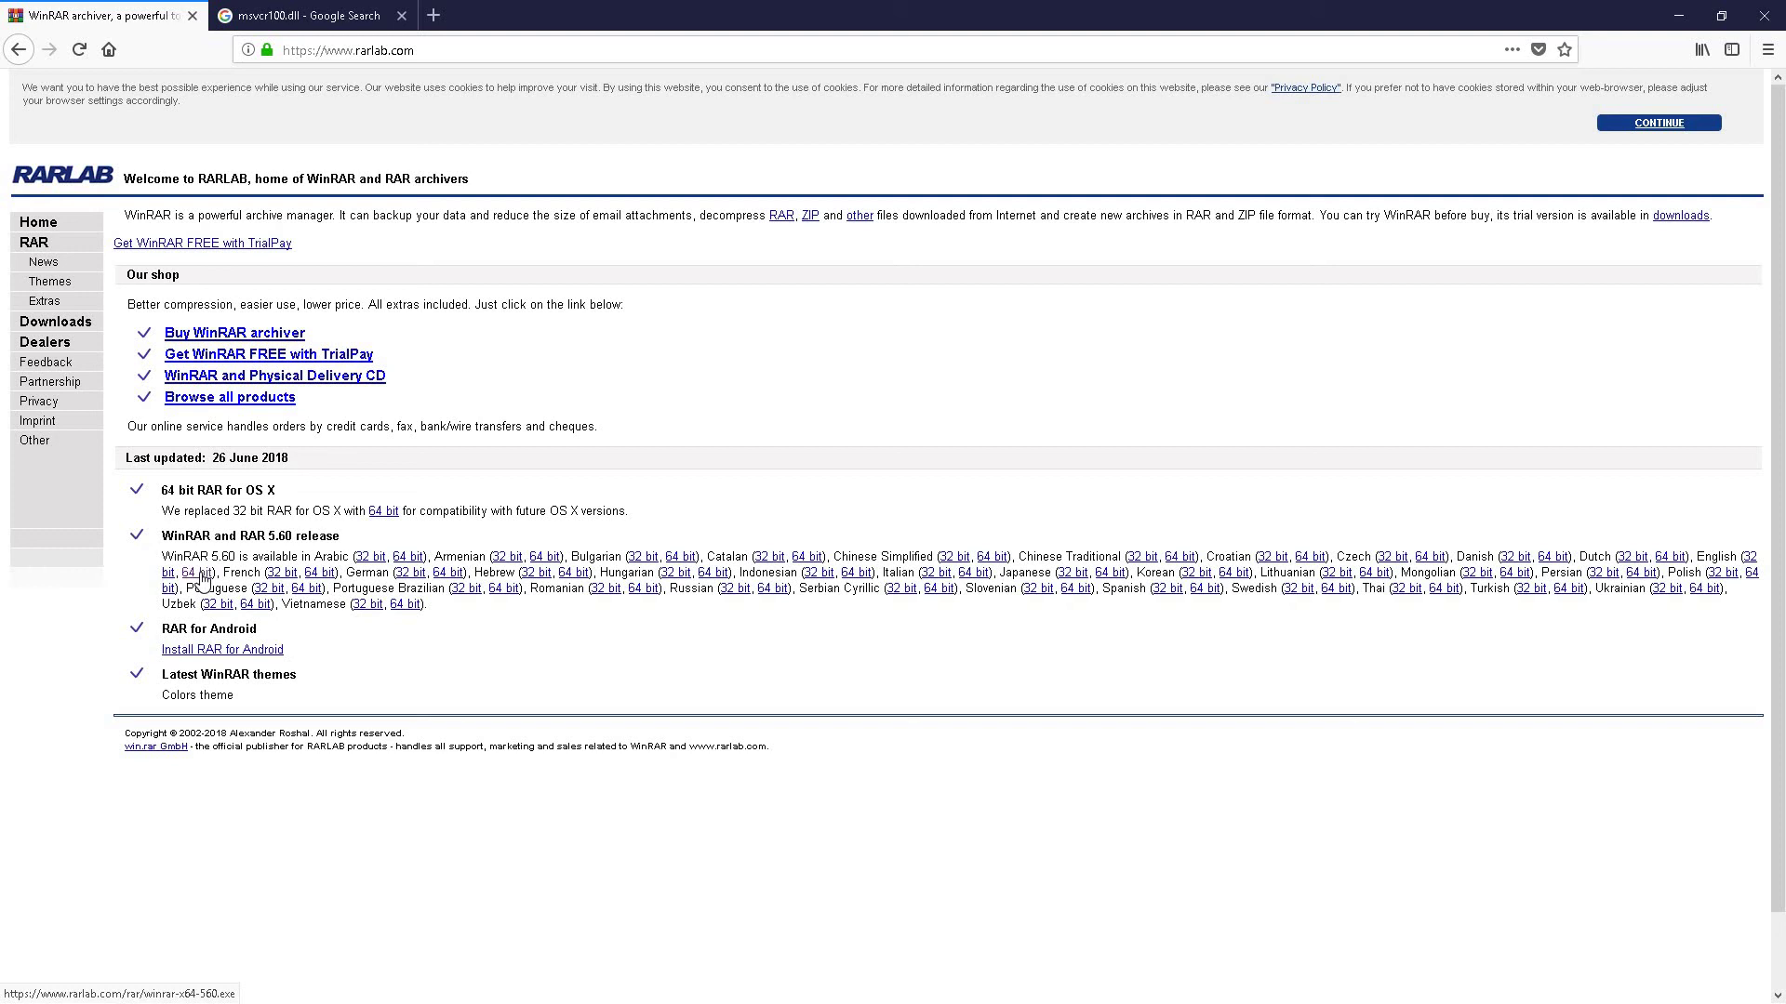
Step: Download the English 64-bit WinRAR 5.60 installer and install it with default options
{"action": "left_click", "coordinate": [202, 577]}
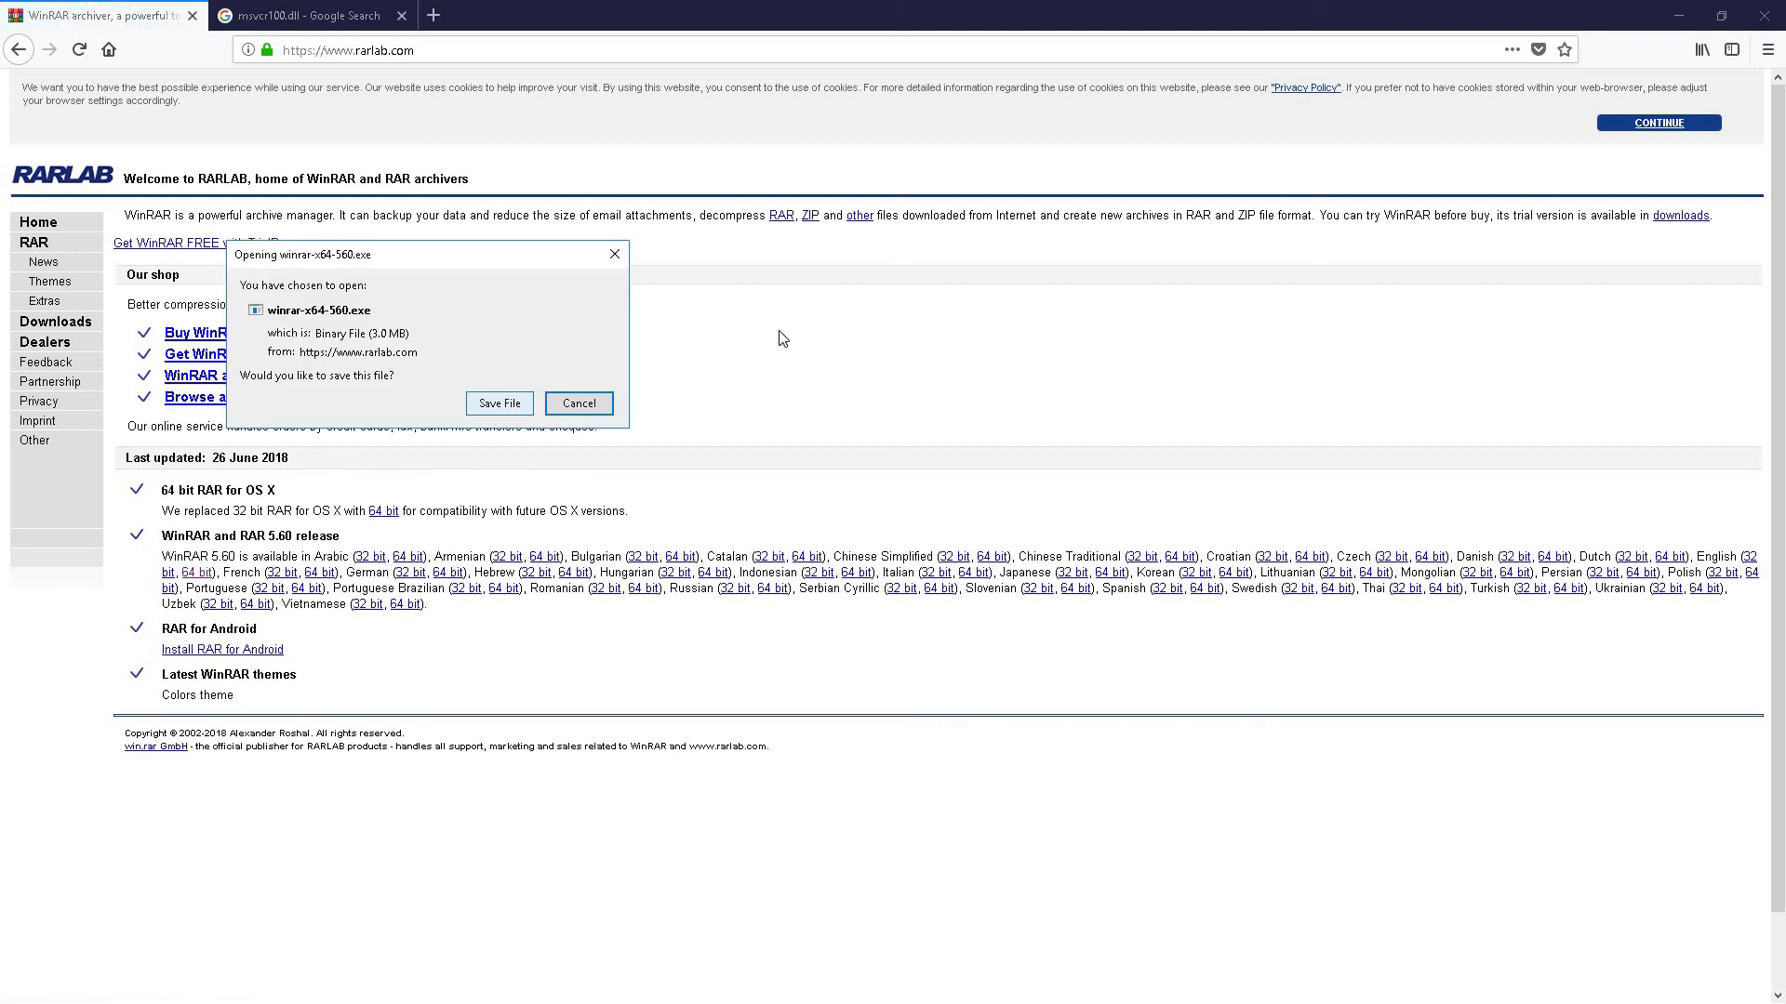
{"action": "left_click", "coordinate": [493, 404]}
{"action": "left_click", "coordinate": [1671, 49]}
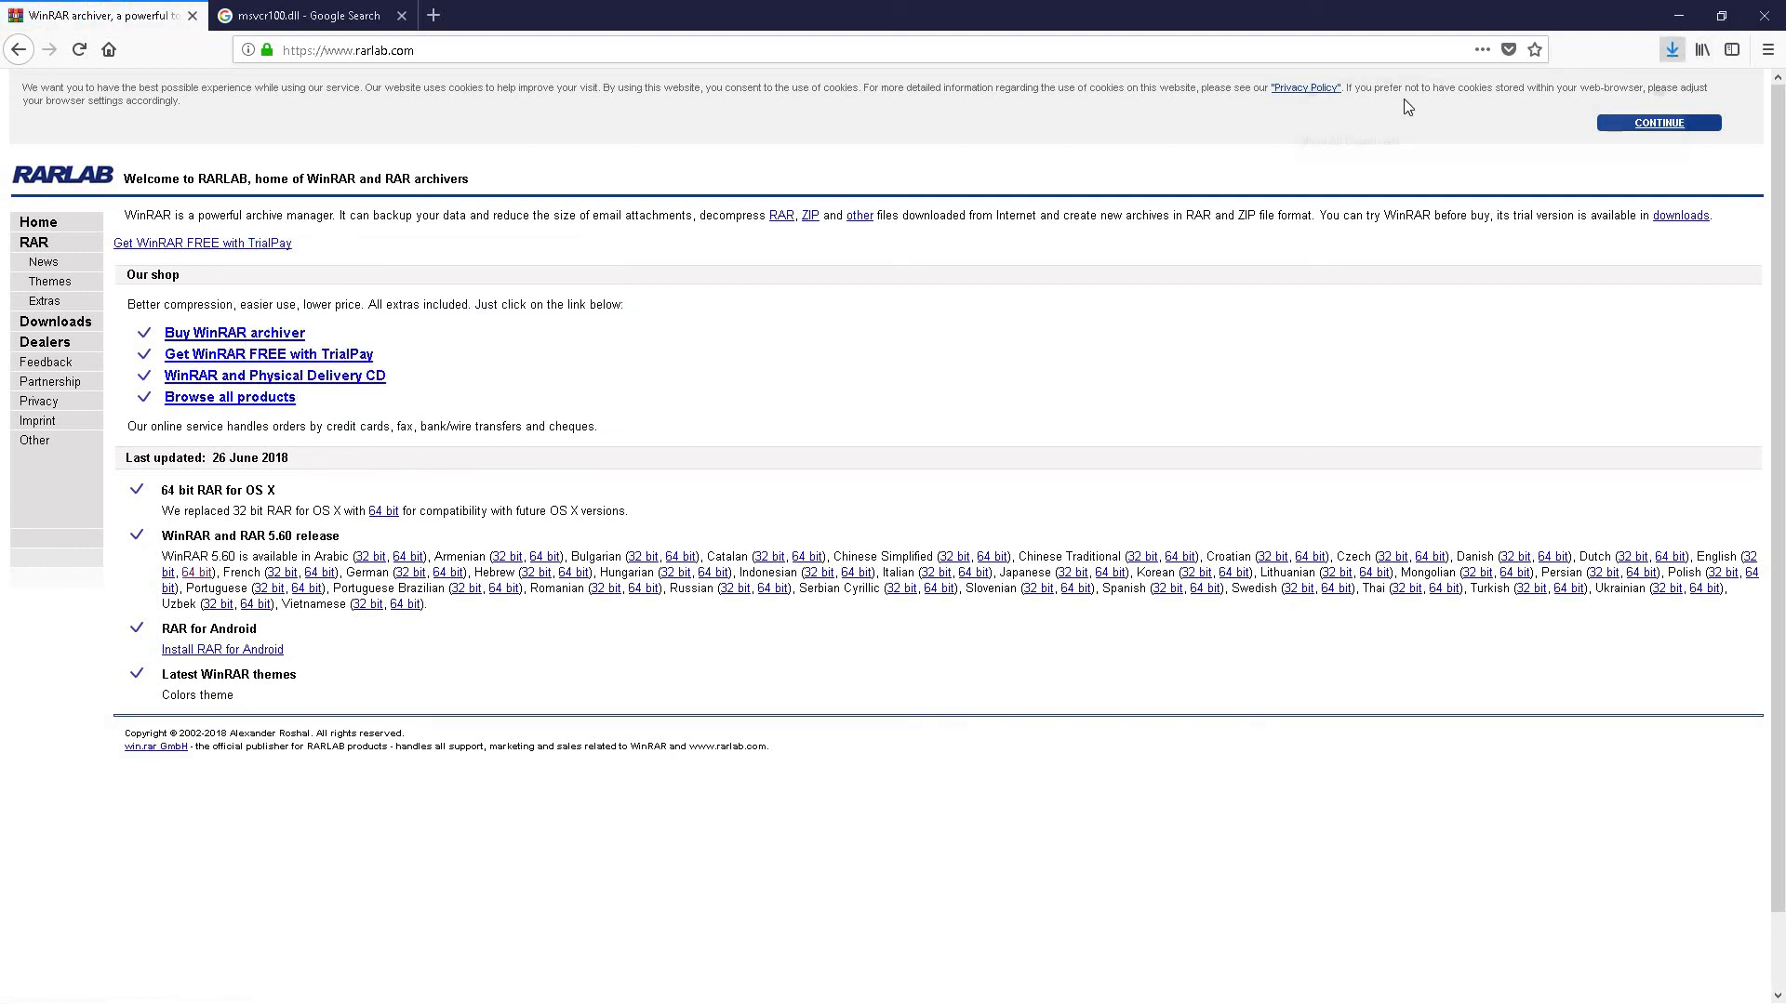
{"action": "left_click", "coordinate": [1403, 99]}
{"action": "left_click", "coordinate": [841, 695]}
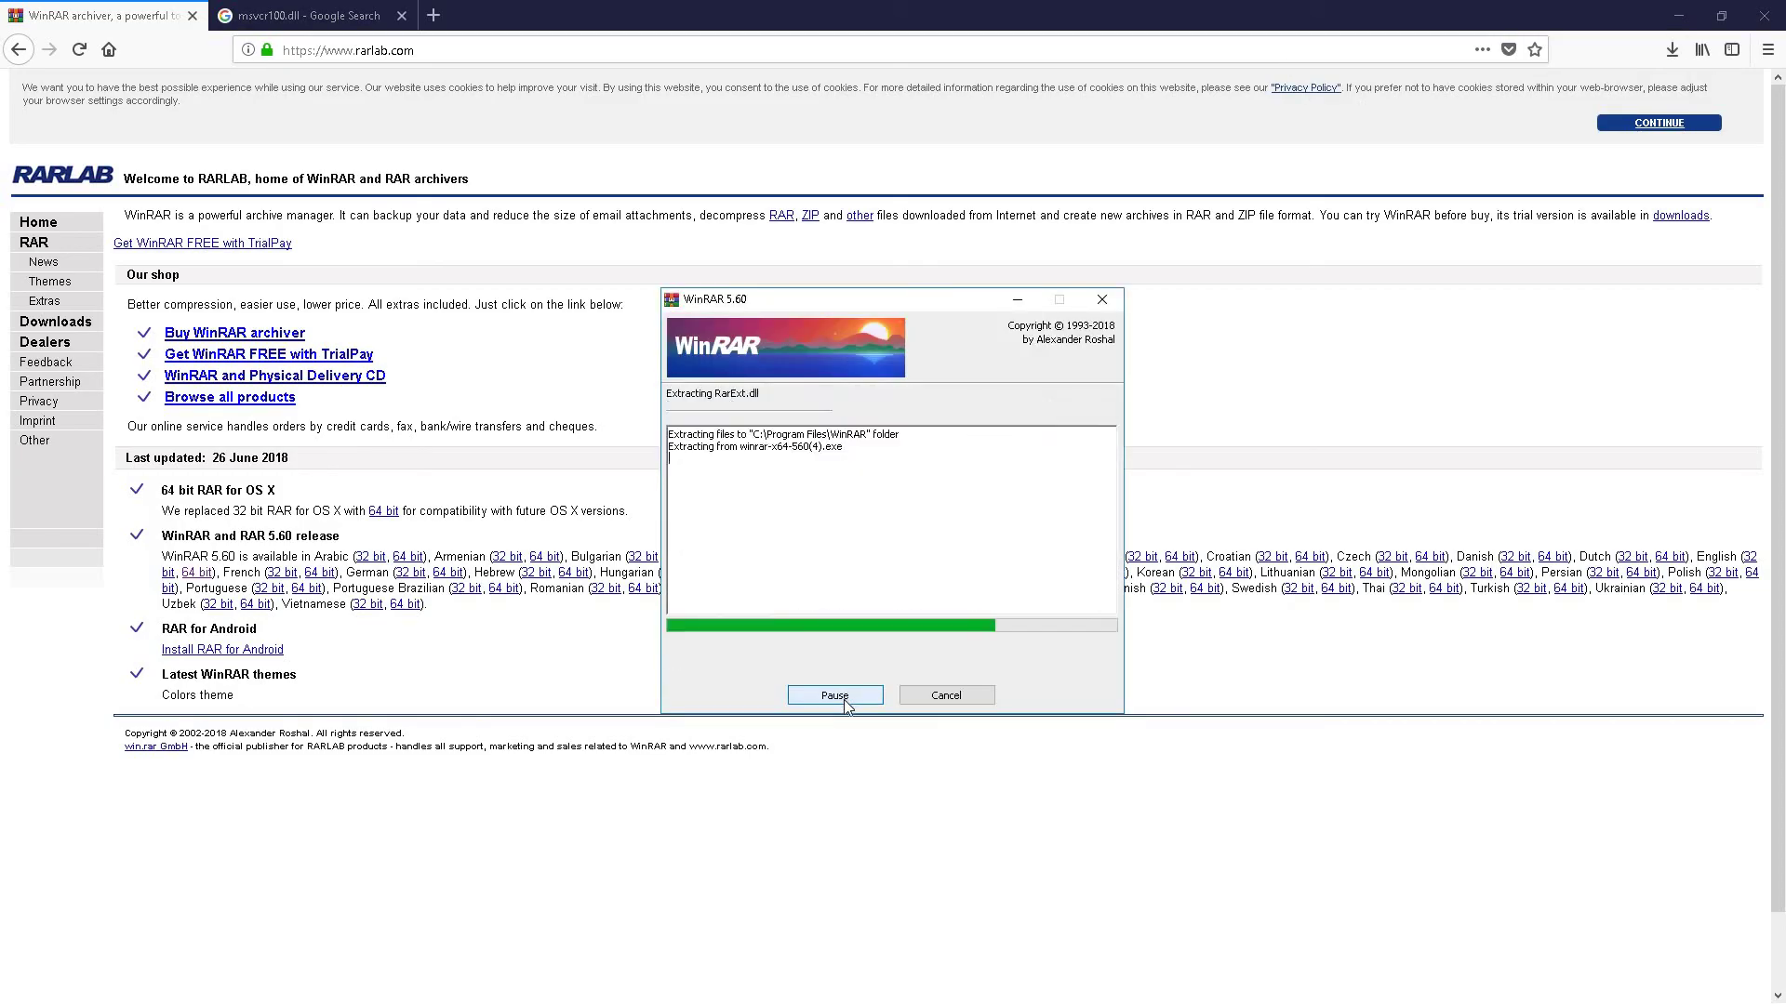
{"action": "left_click", "coordinate": [855, 691]}
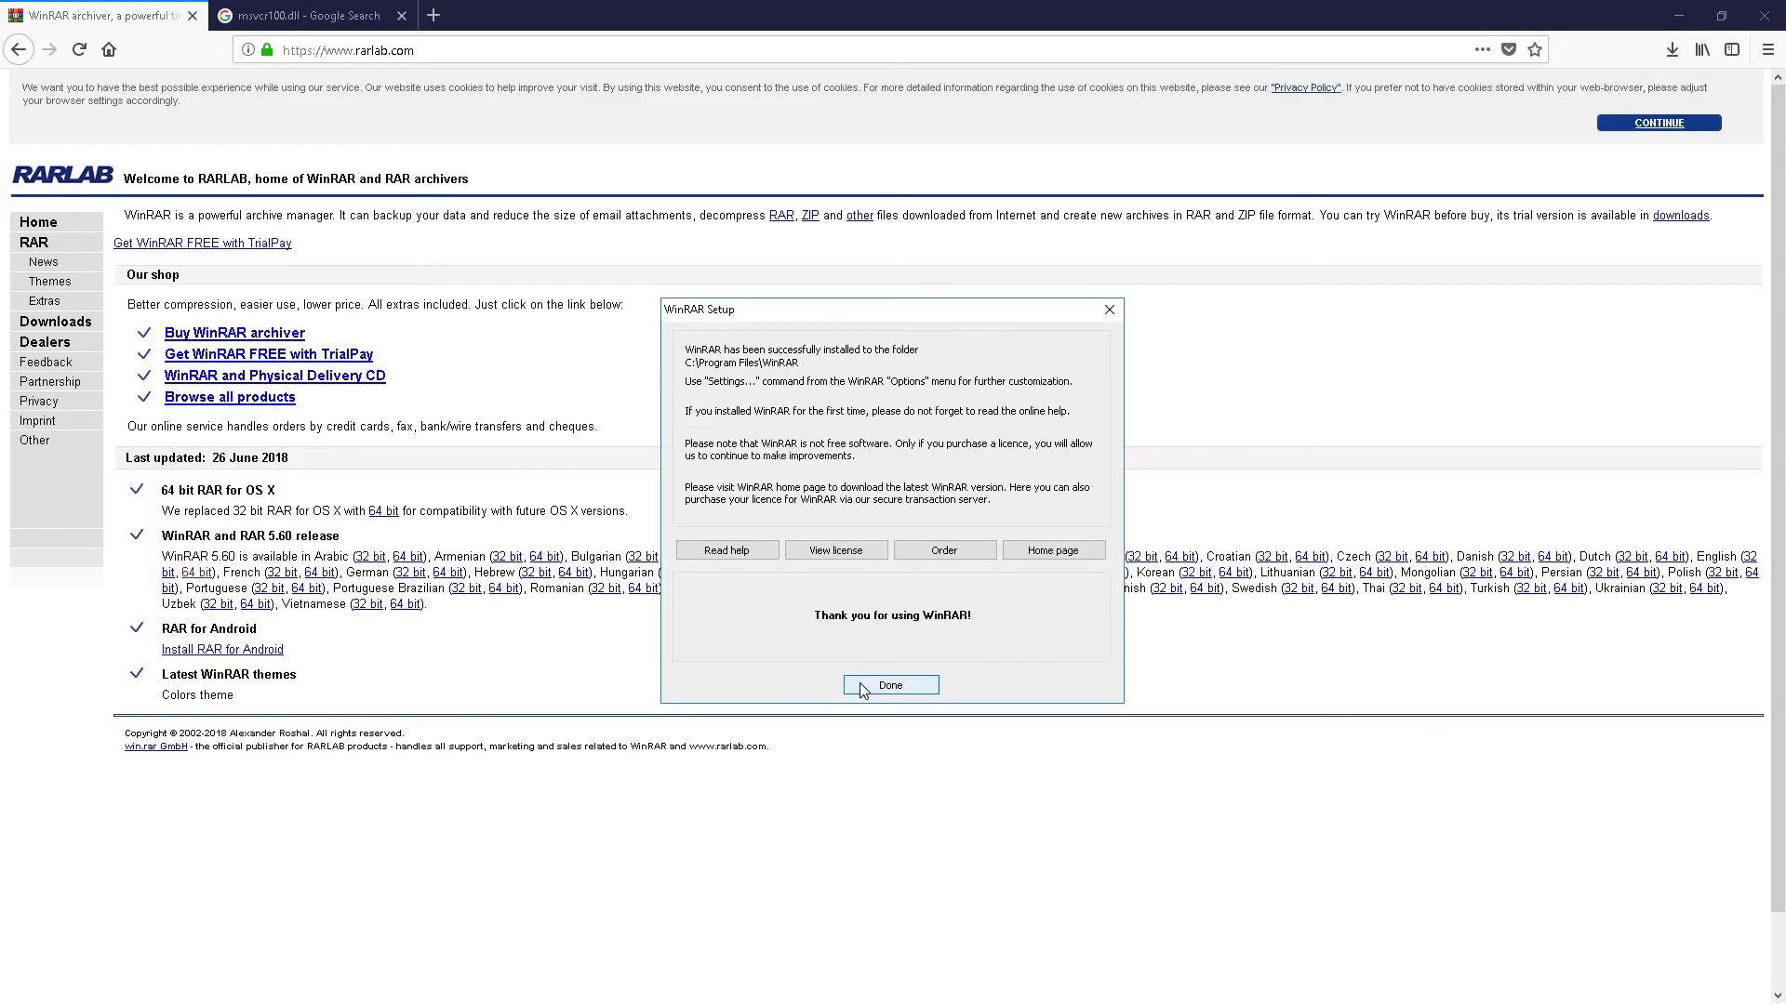
{"action": "left_click", "coordinate": [353, 19]}
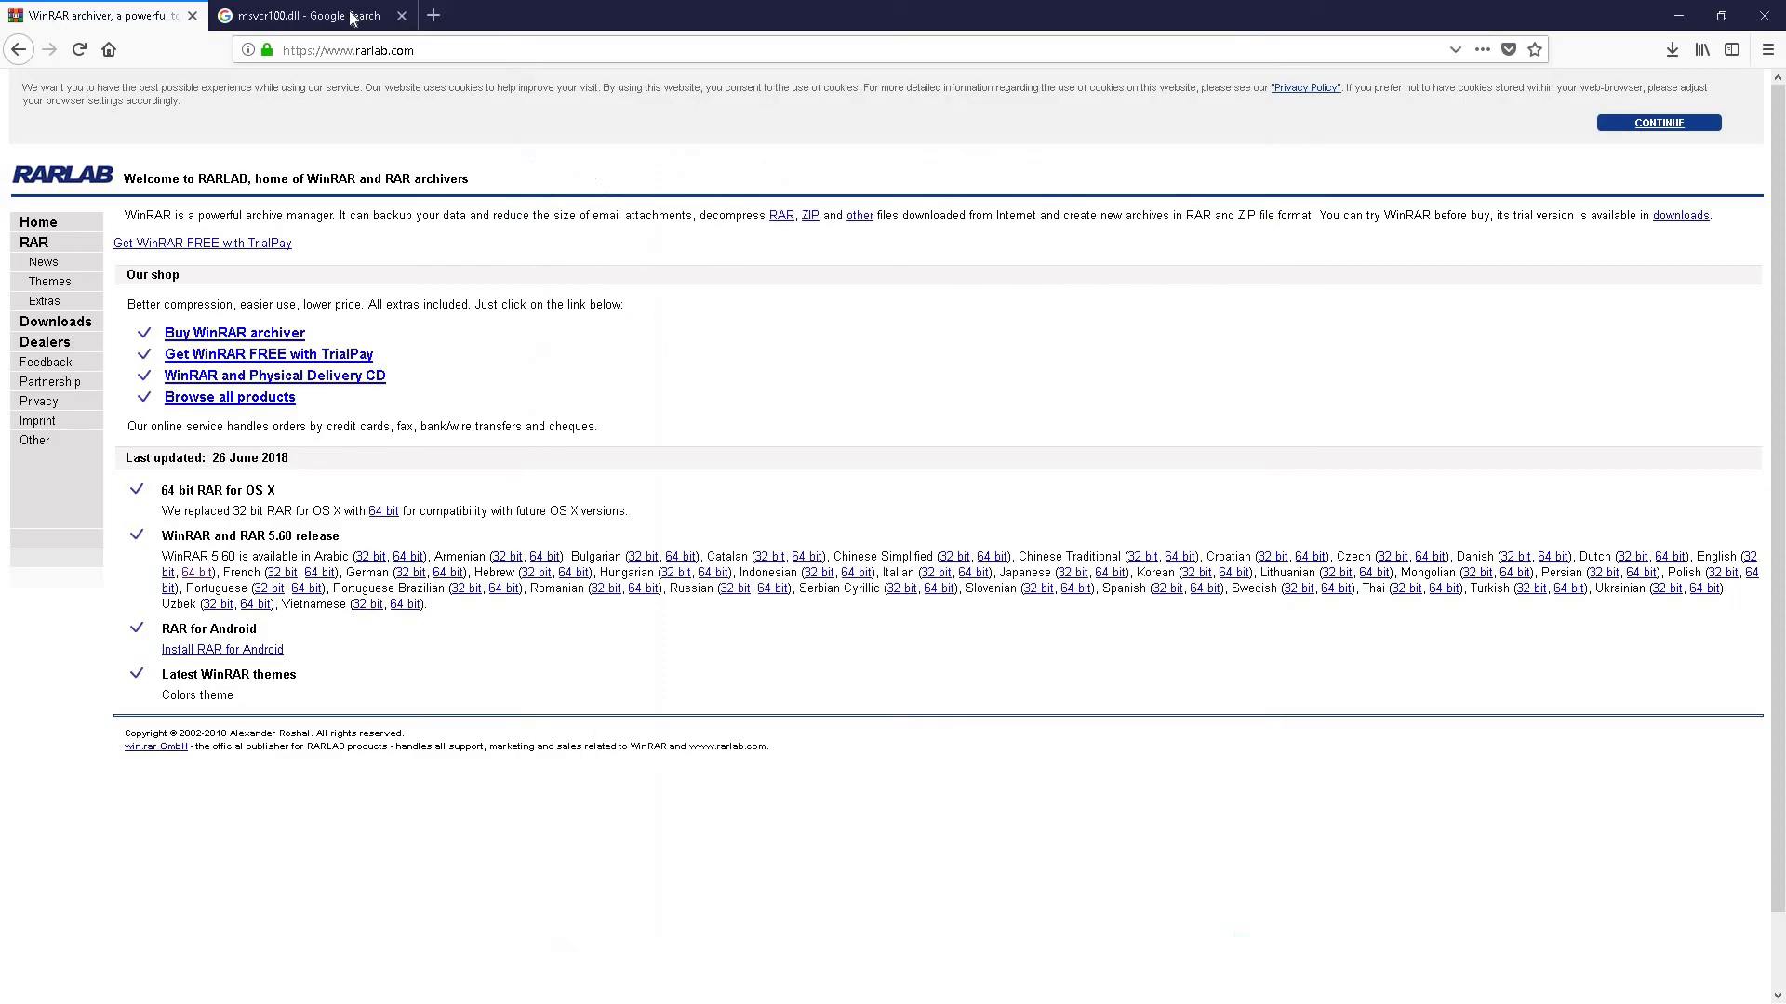
Step: On DLL-files.com, download the 64-bit 10.0.30319.460 msvcr100.dll zip
{"action": "left_click", "coordinate": [353, 18]}
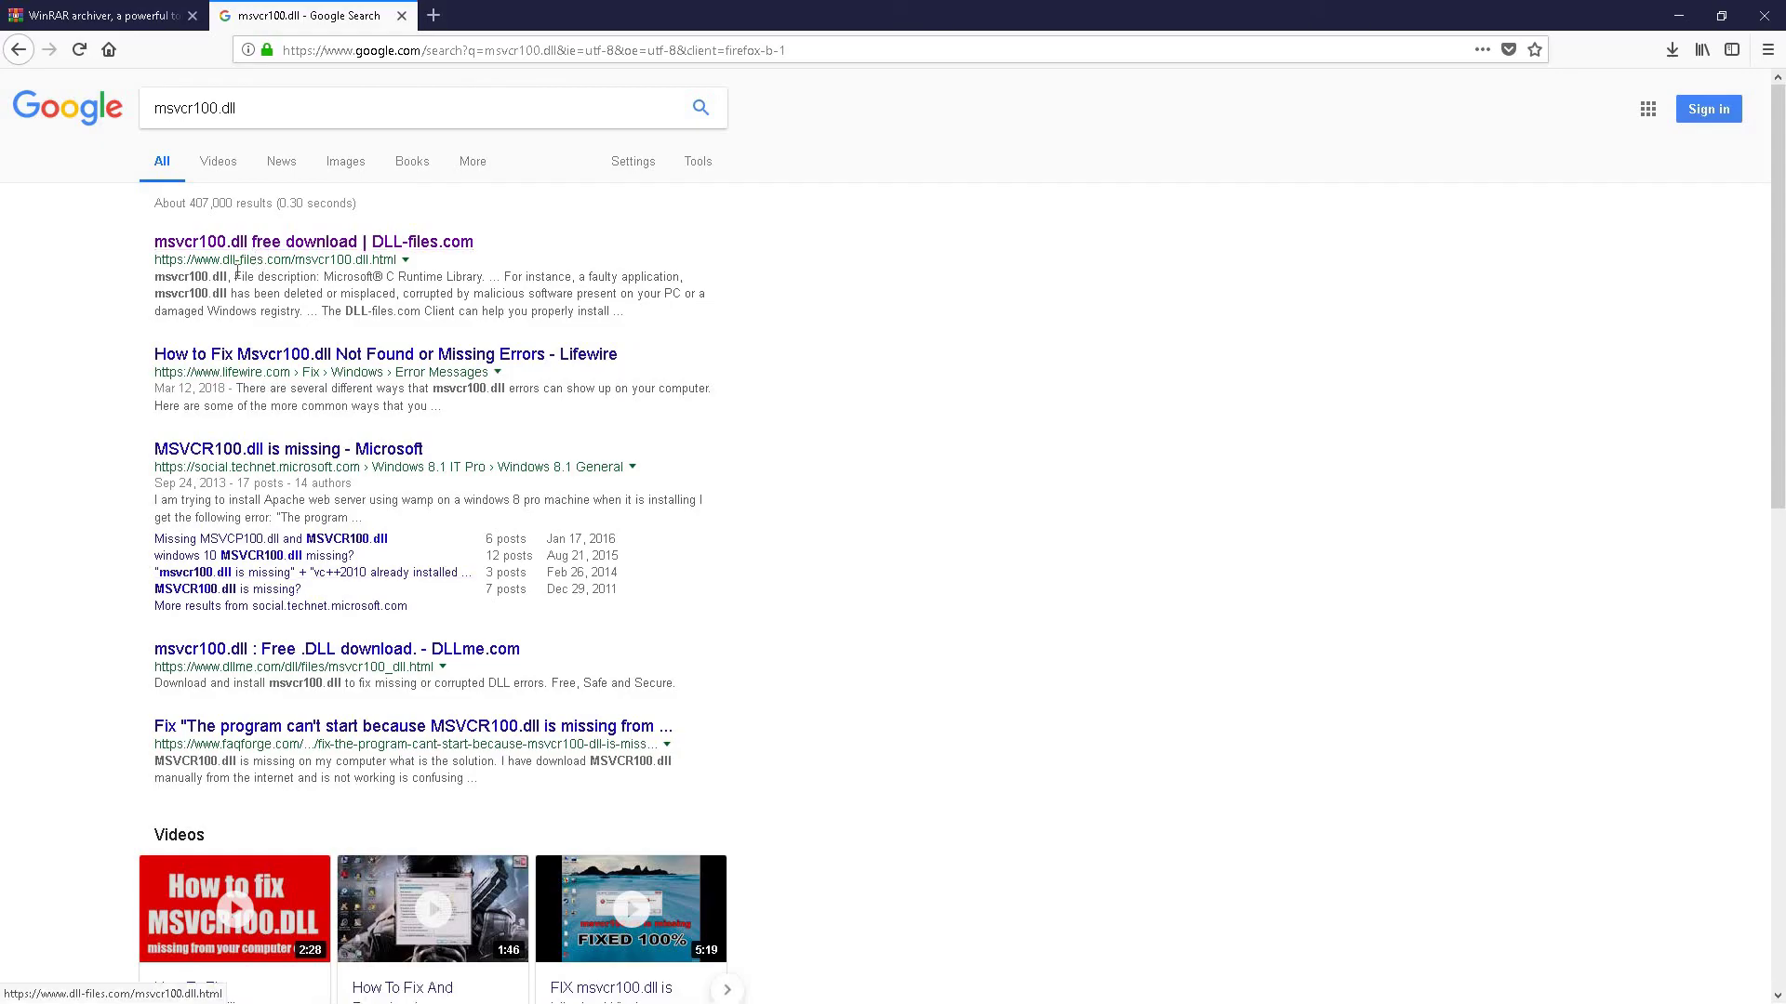
{"action": "left_click", "coordinate": [291, 244]}
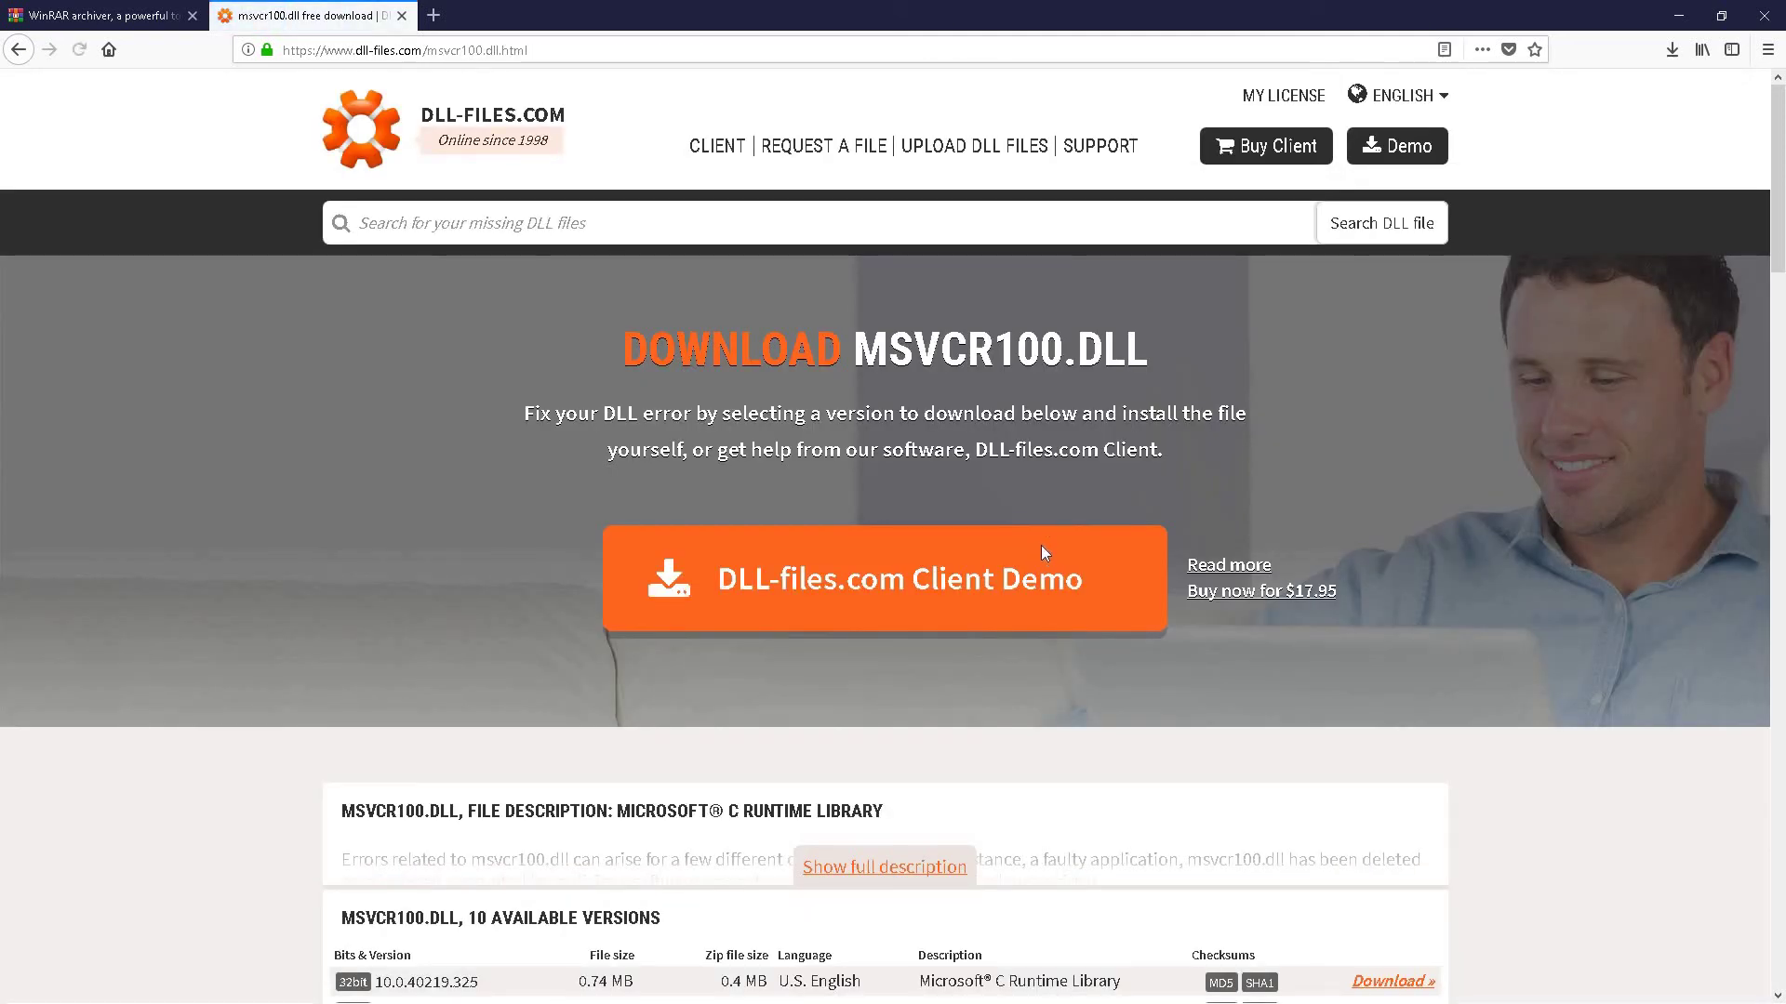
{"action": "scroll", "coordinate": [404, 596], "scroll_direction": "down", "scroll_amount": 5}
{"action": "scroll", "coordinate": [346, 428], "scroll_direction": "down", "scroll_amount": 3}
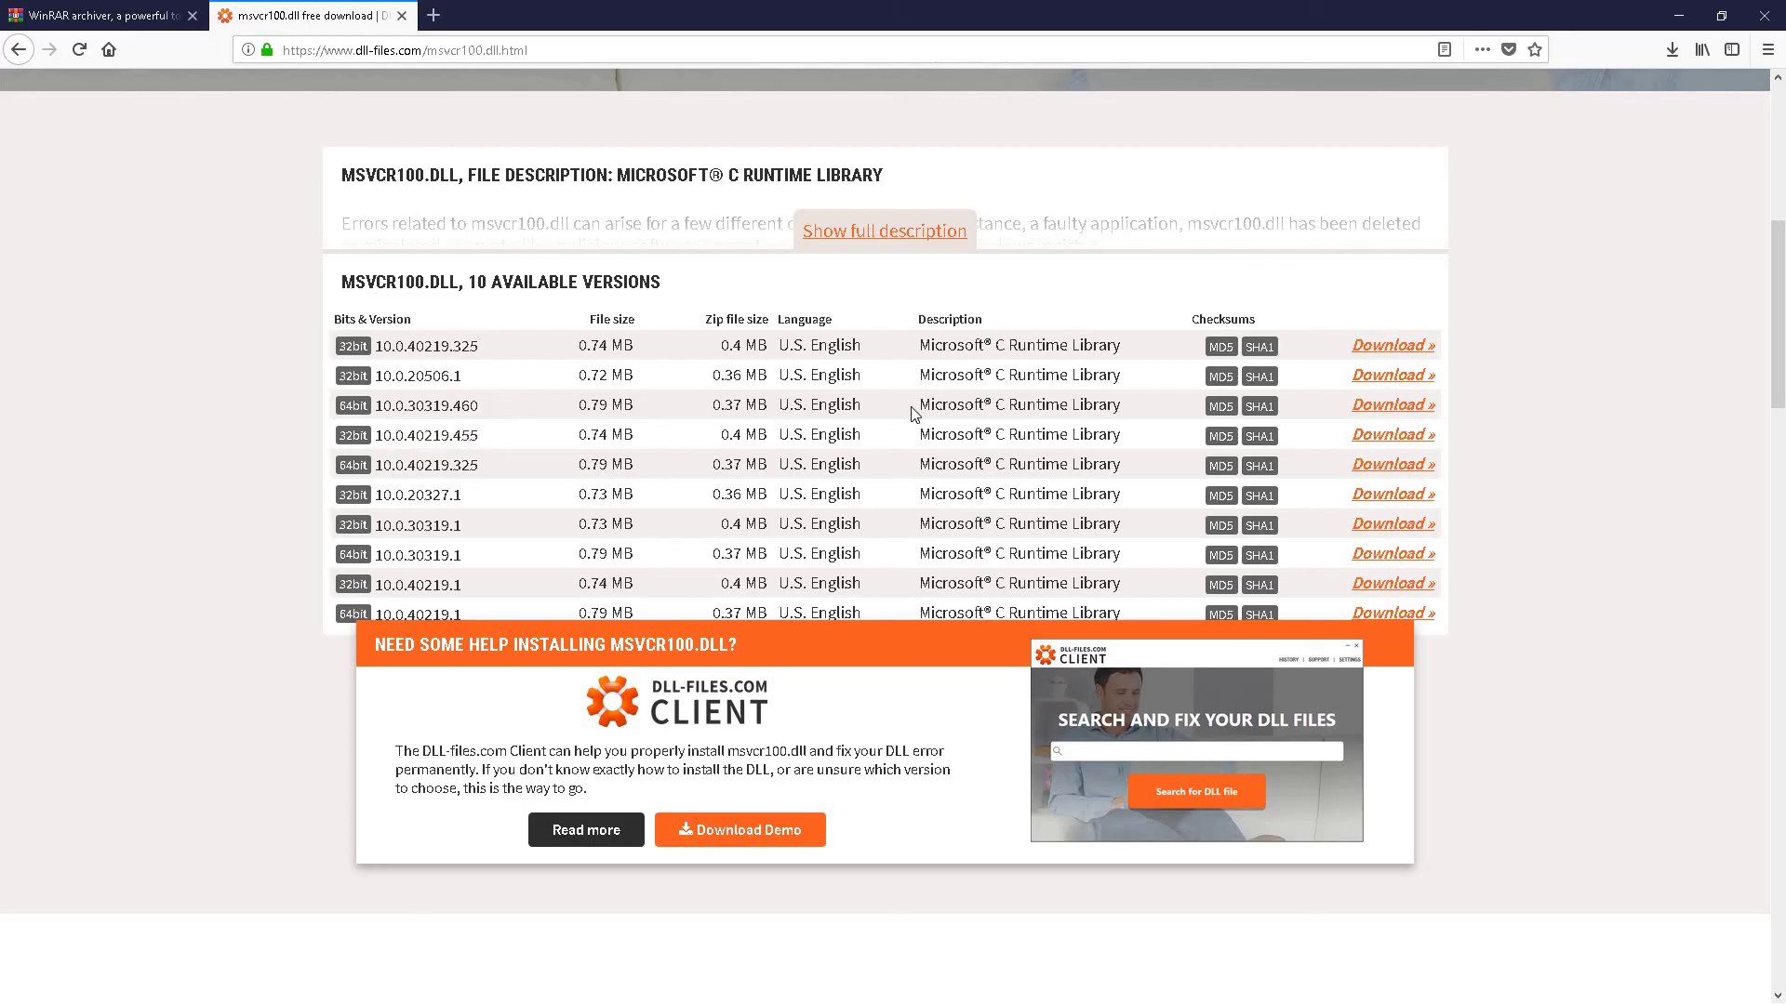
{"action": "left_click", "coordinate": [1400, 404]}
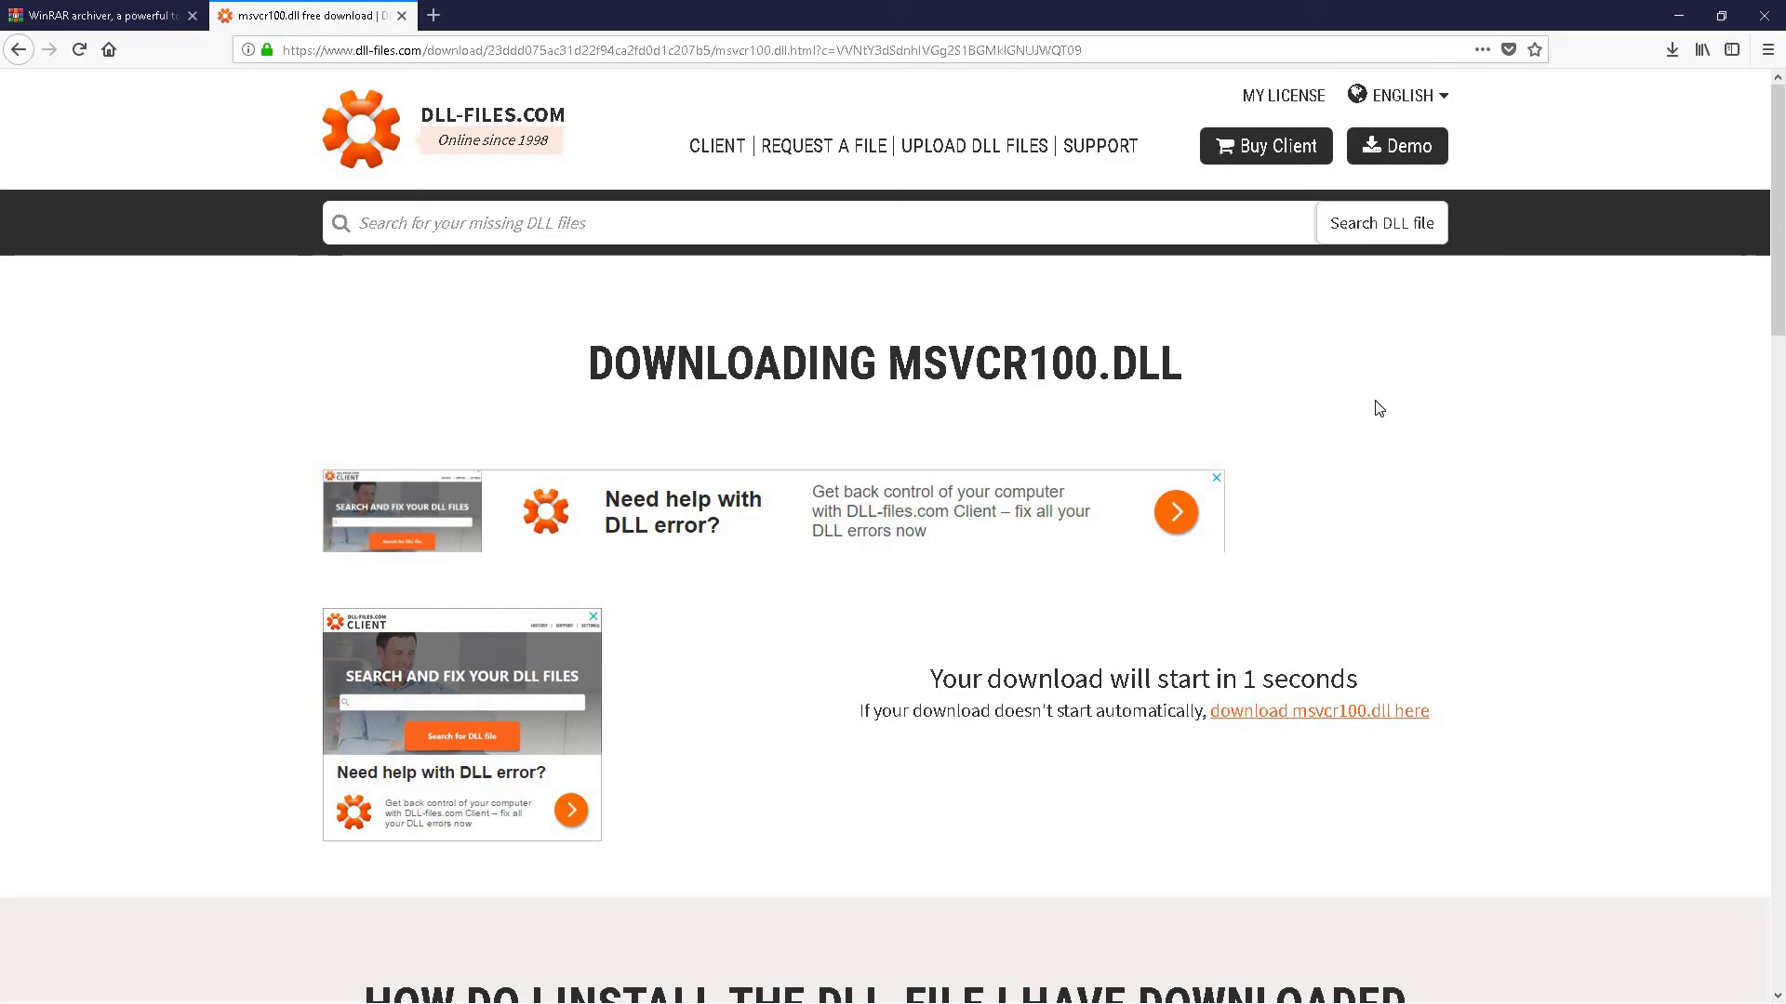
Step: Open msvcr100.zip in WinRAR and drag msvcr100.dll out onto the desktop
{"action": "left_click", "coordinate": [510, 523]}
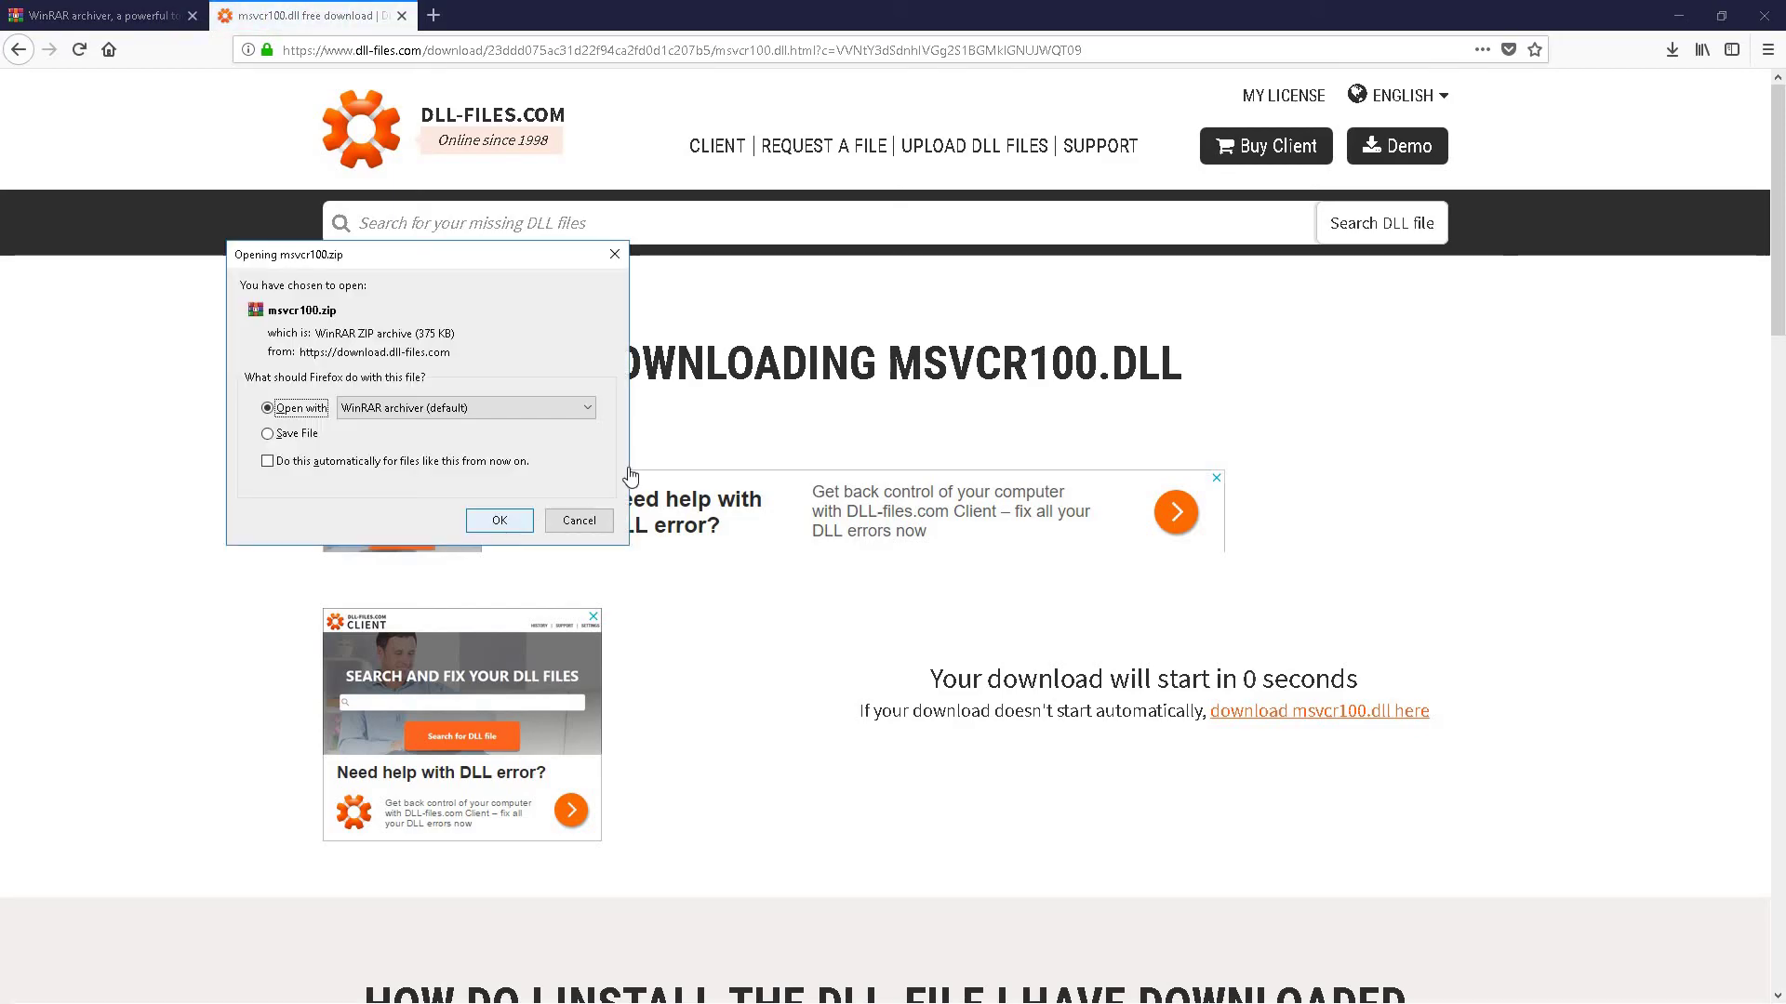
{"action": "left_click", "coordinate": [1688, 20]}
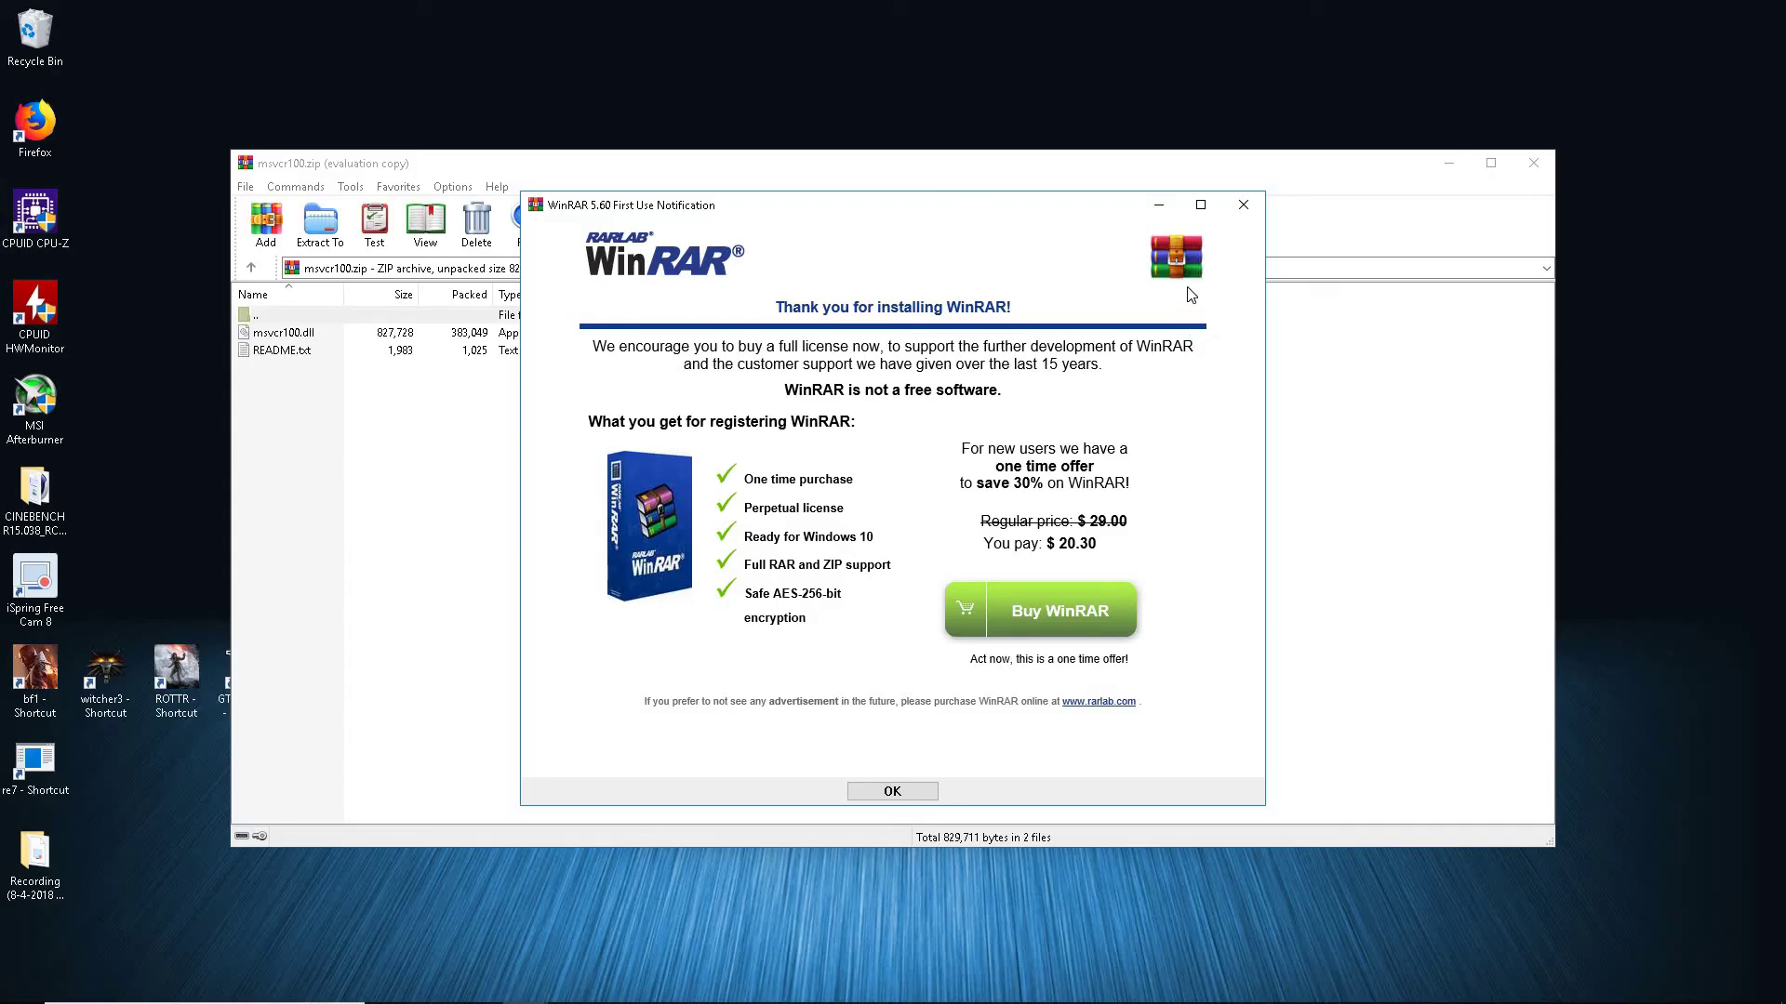
{"action": "left_click", "coordinate": [1246, 207]}
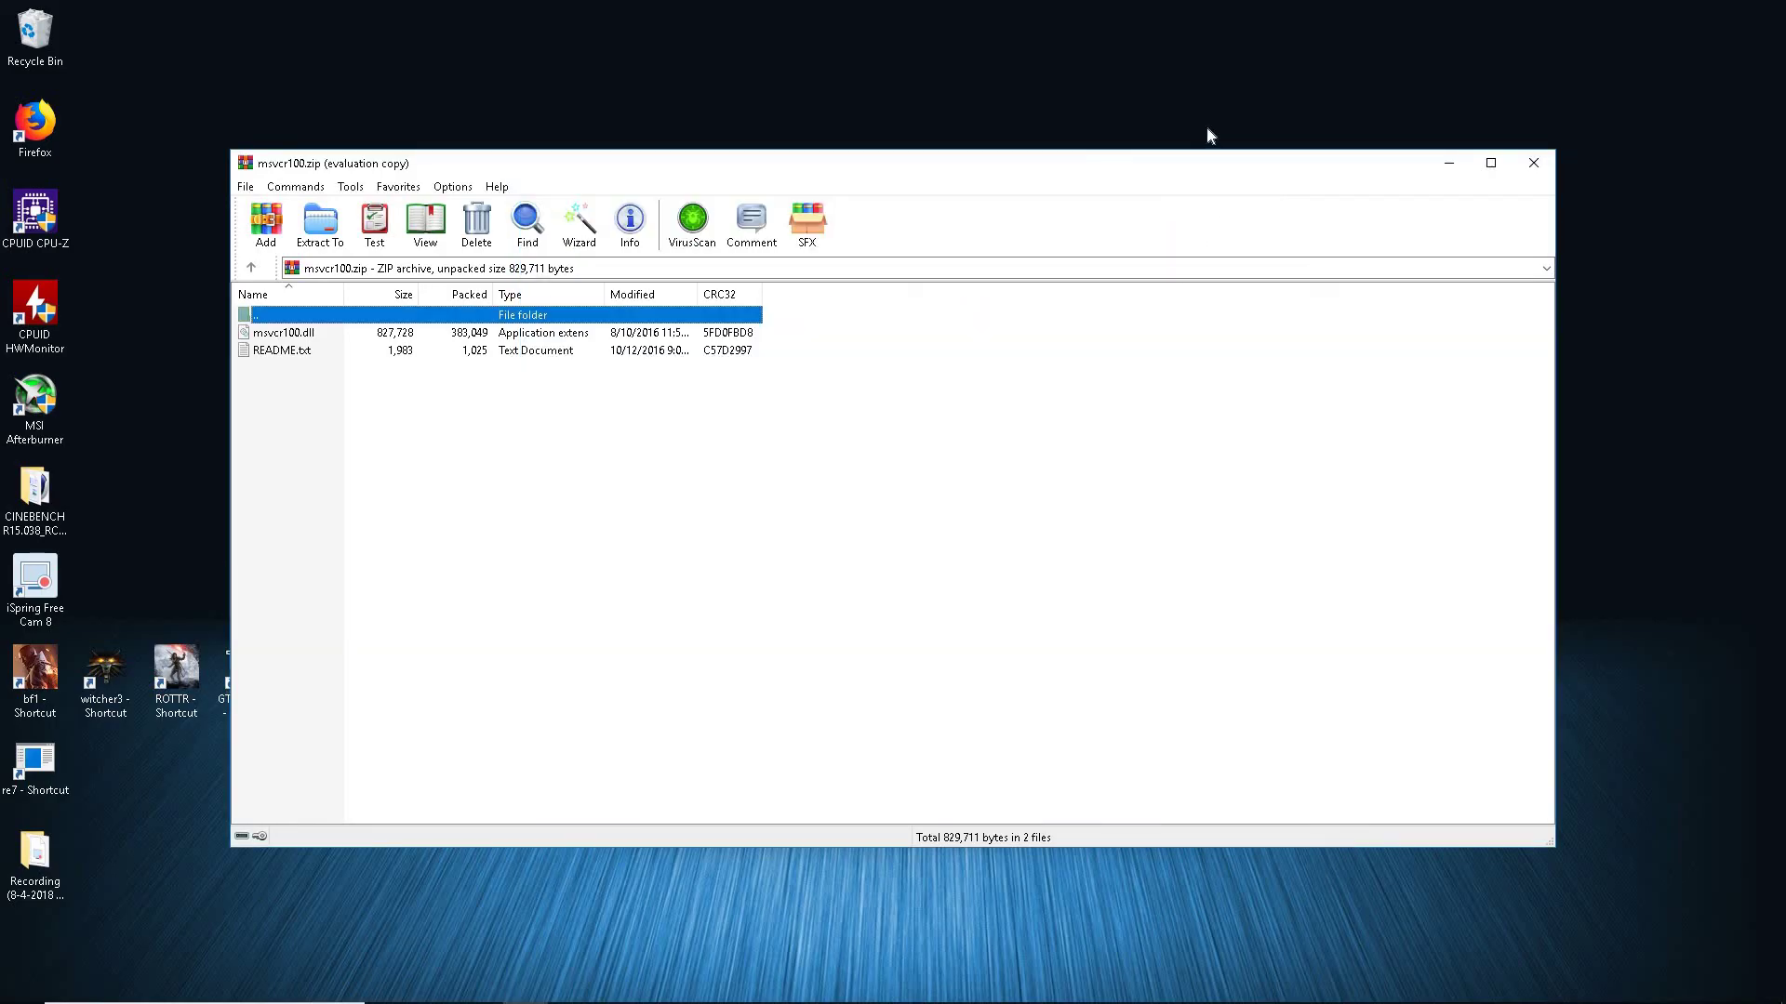
{"action": "left_click_drag", "start_coordinate": [395, 163], "coordinate": [606, 116]}
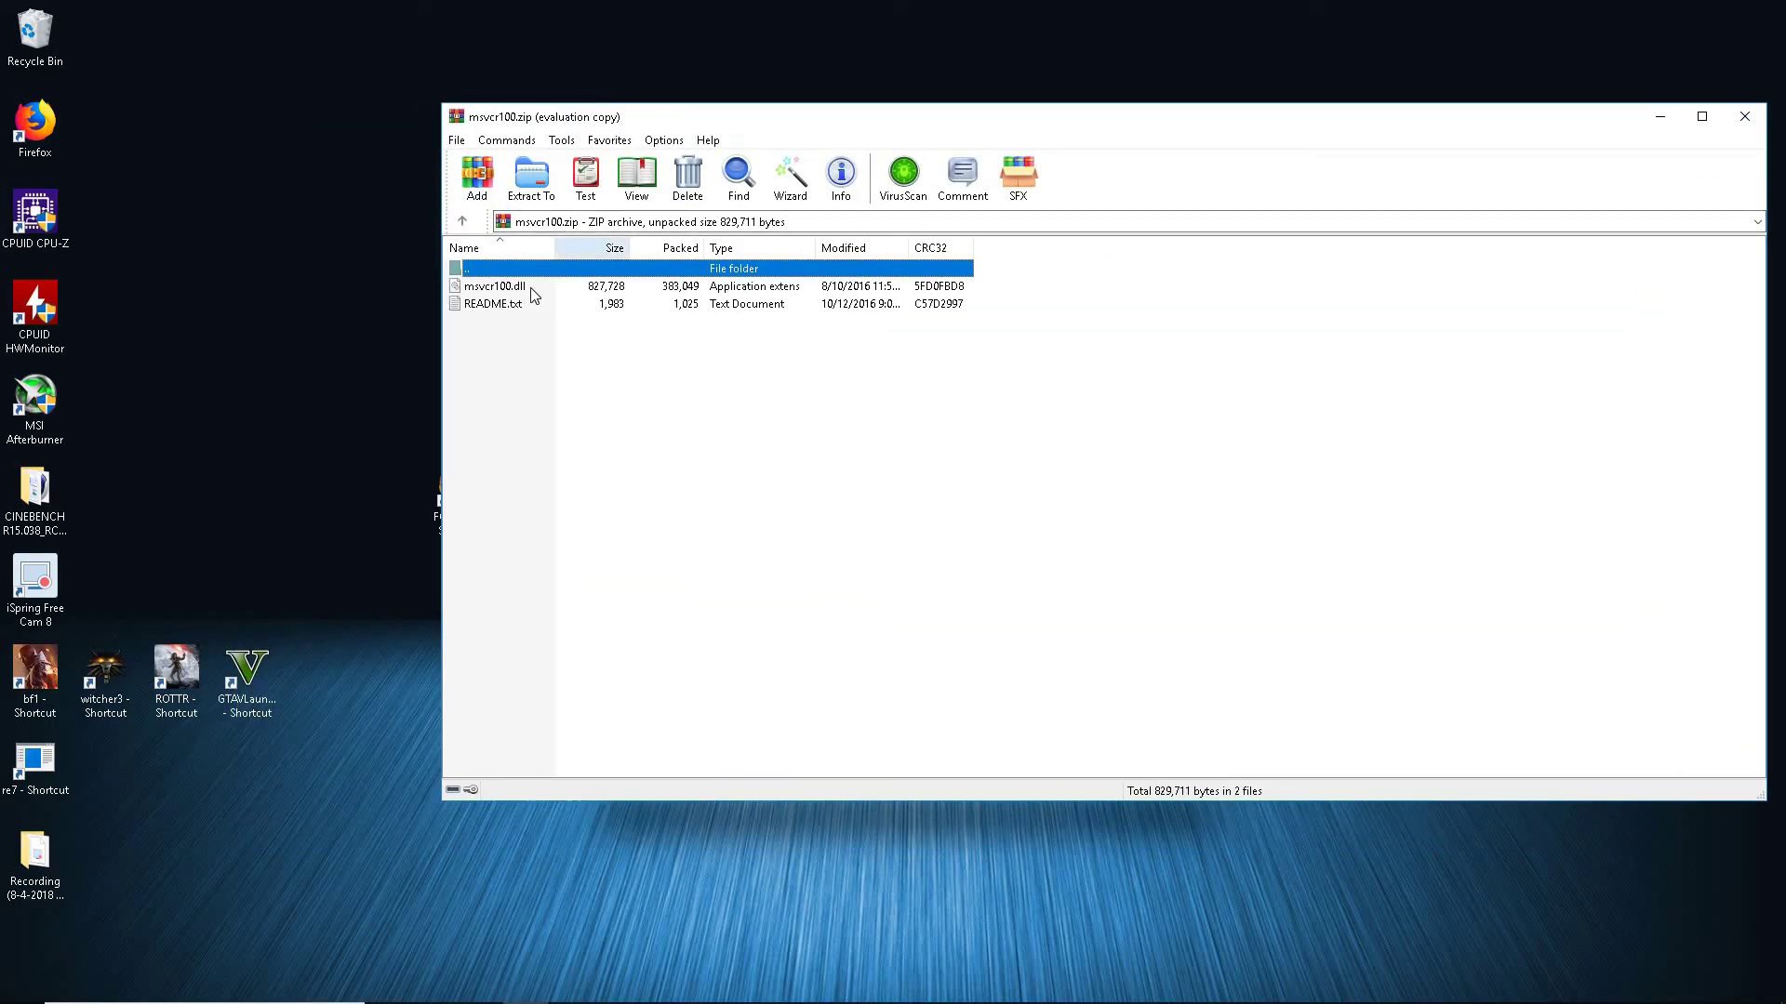
{"action": "left_click", "coordinate": [534, 289]}
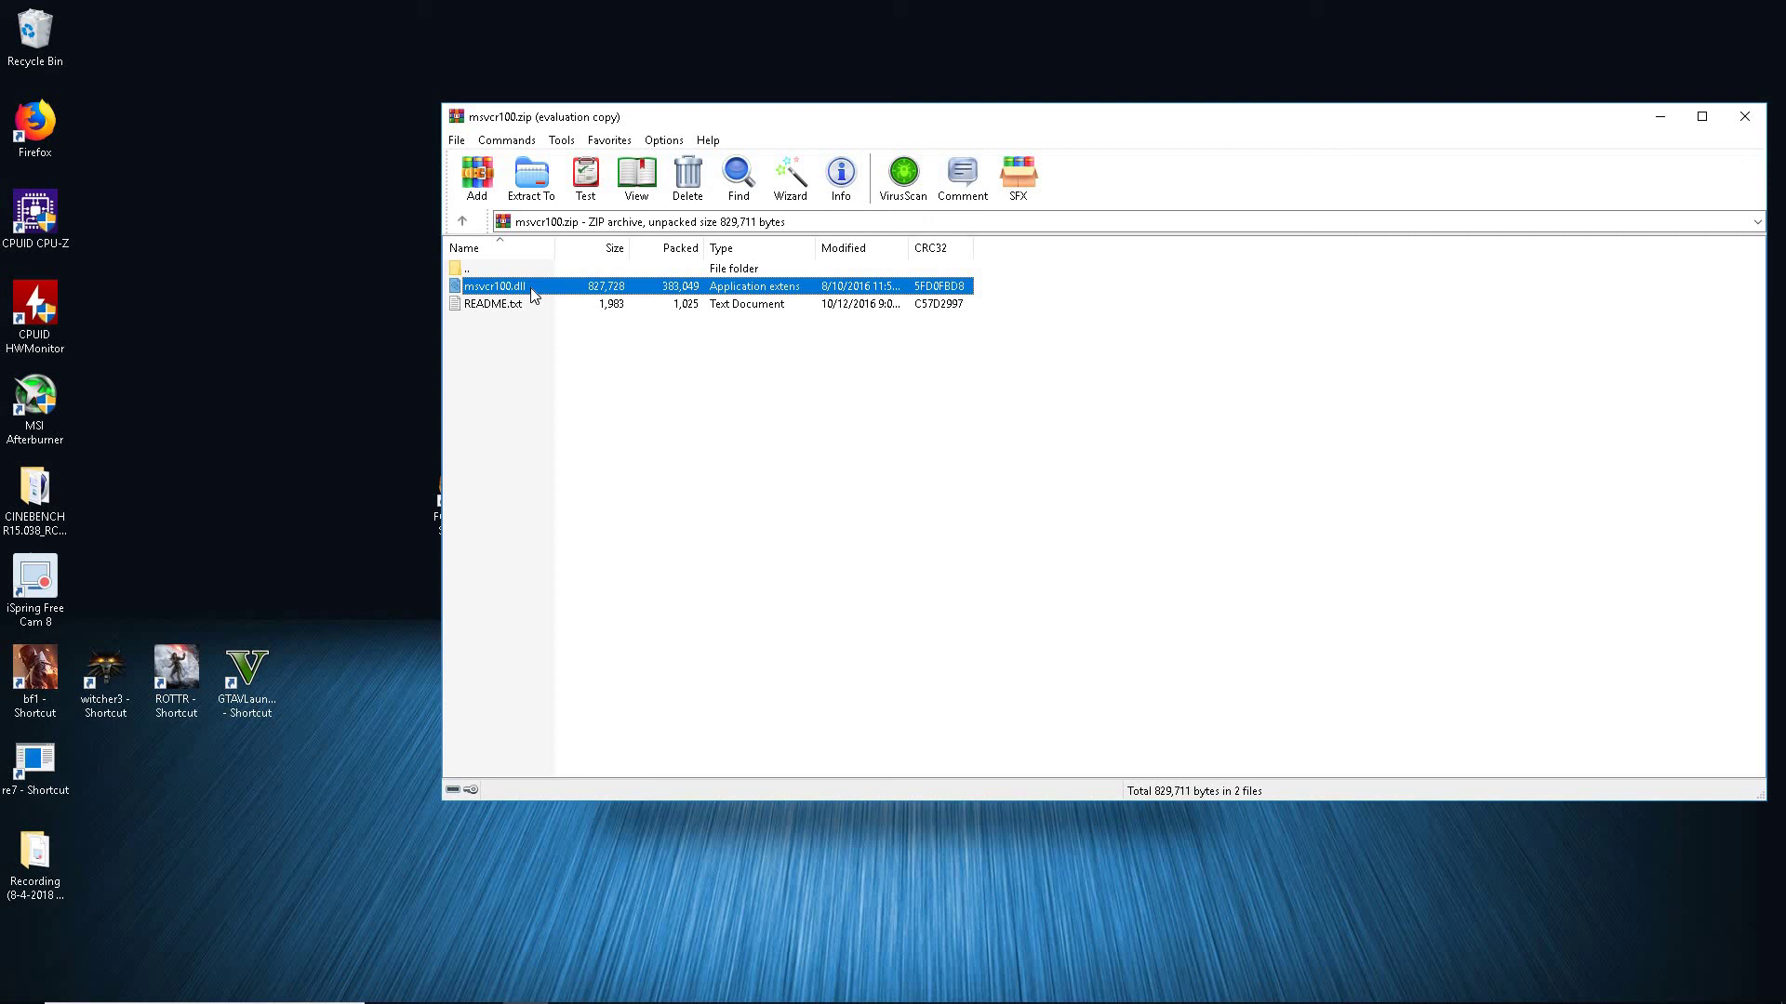
{"action": "left_click_drag", "start_coordinate": [534, 294], "coordinate": [212, 326]}
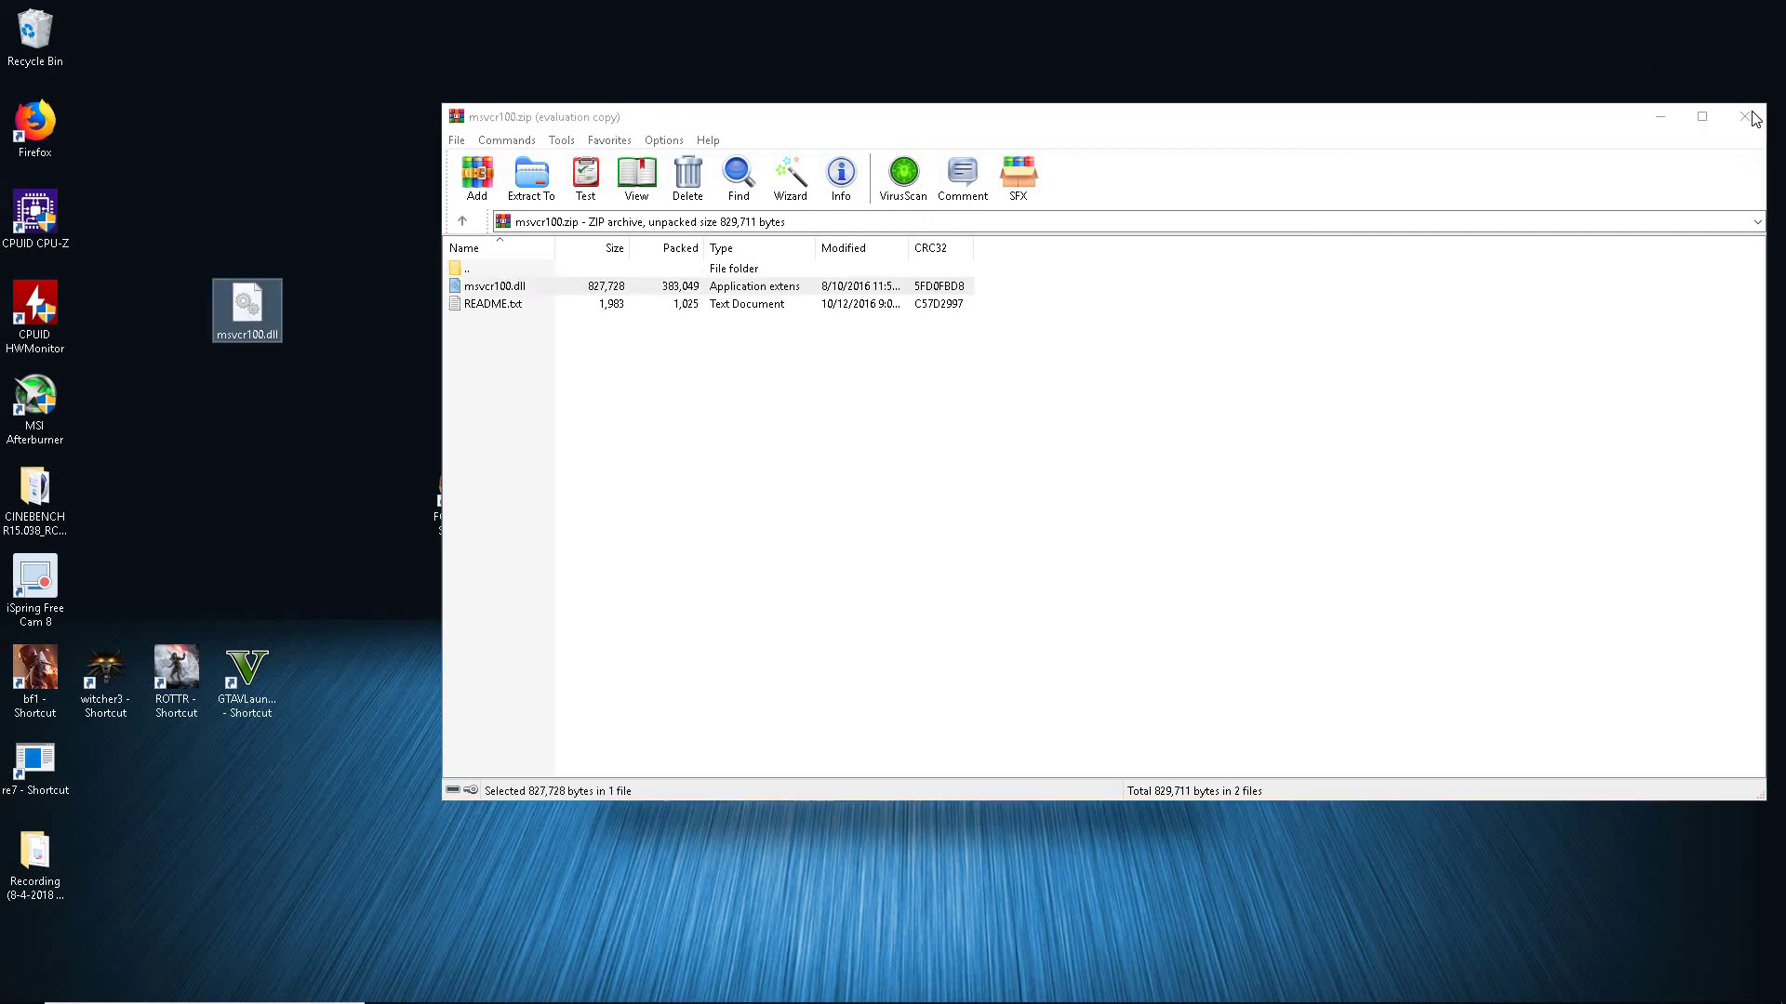
Step: Close WinRAR and Firefox, confirming closing both browser tabs
{"action": "key", "text": "alt+F4"}
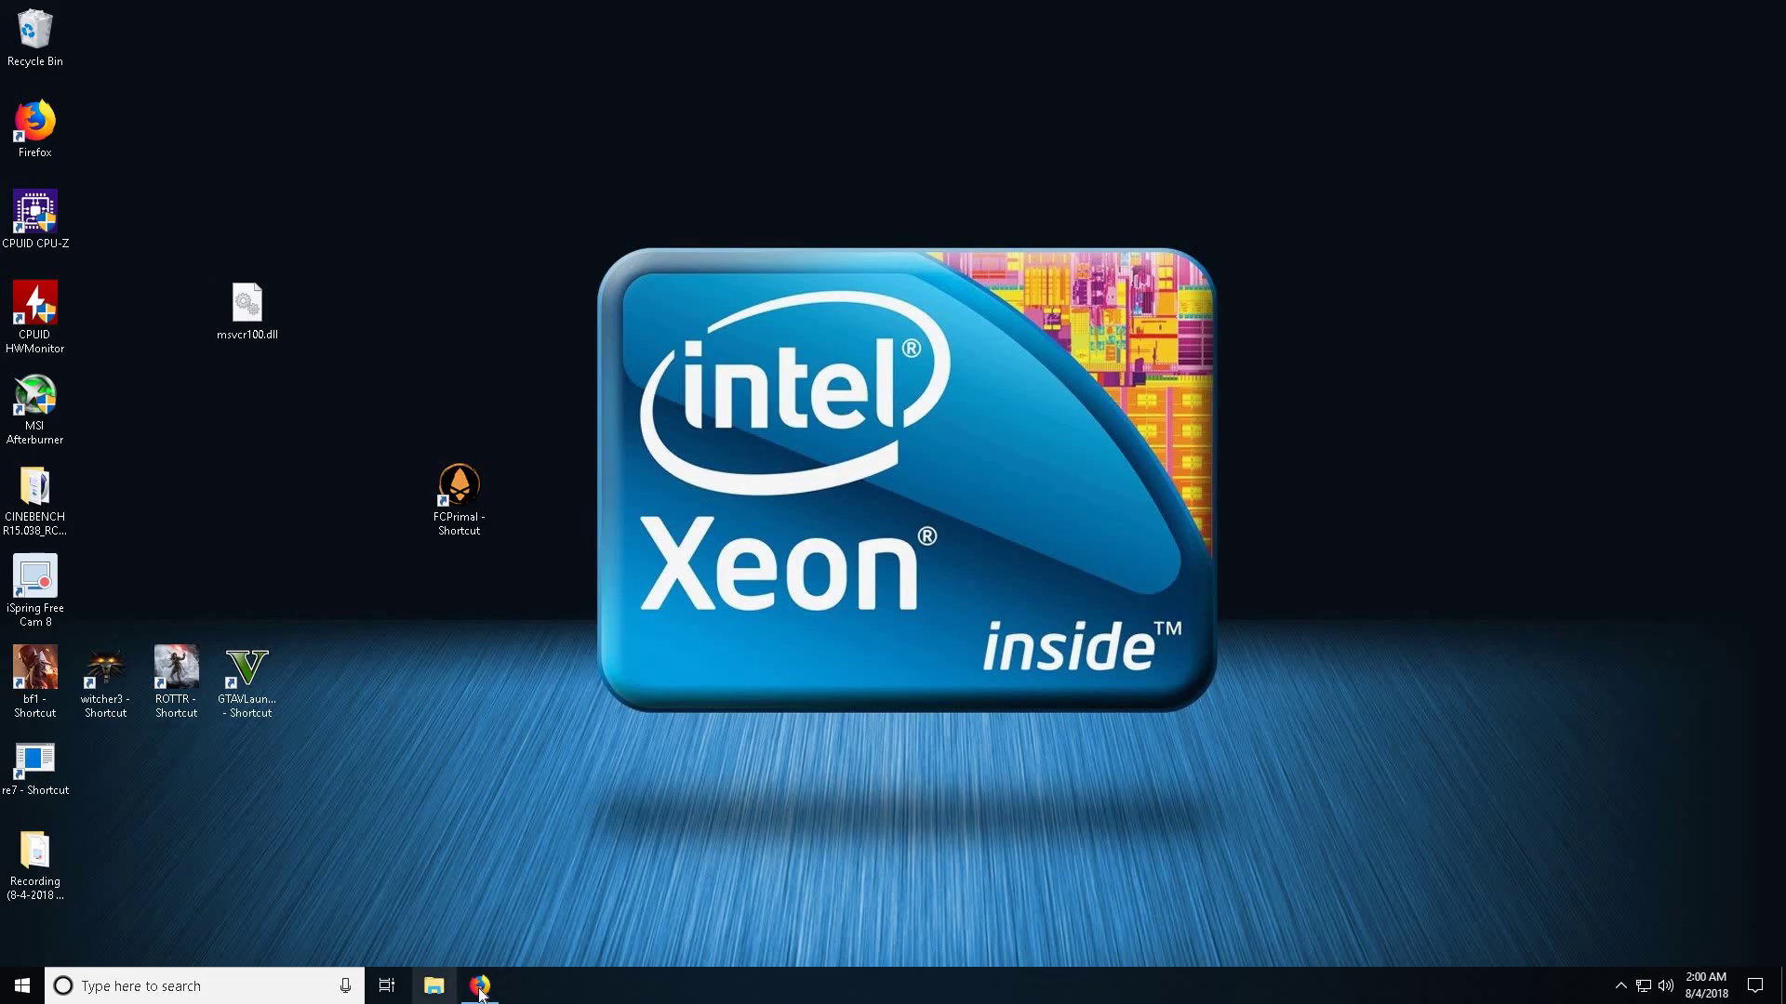
{"action": "right_click", "coordinate": [480, 986]}
{"action": "left_click", "coordinate": [465, 944]}
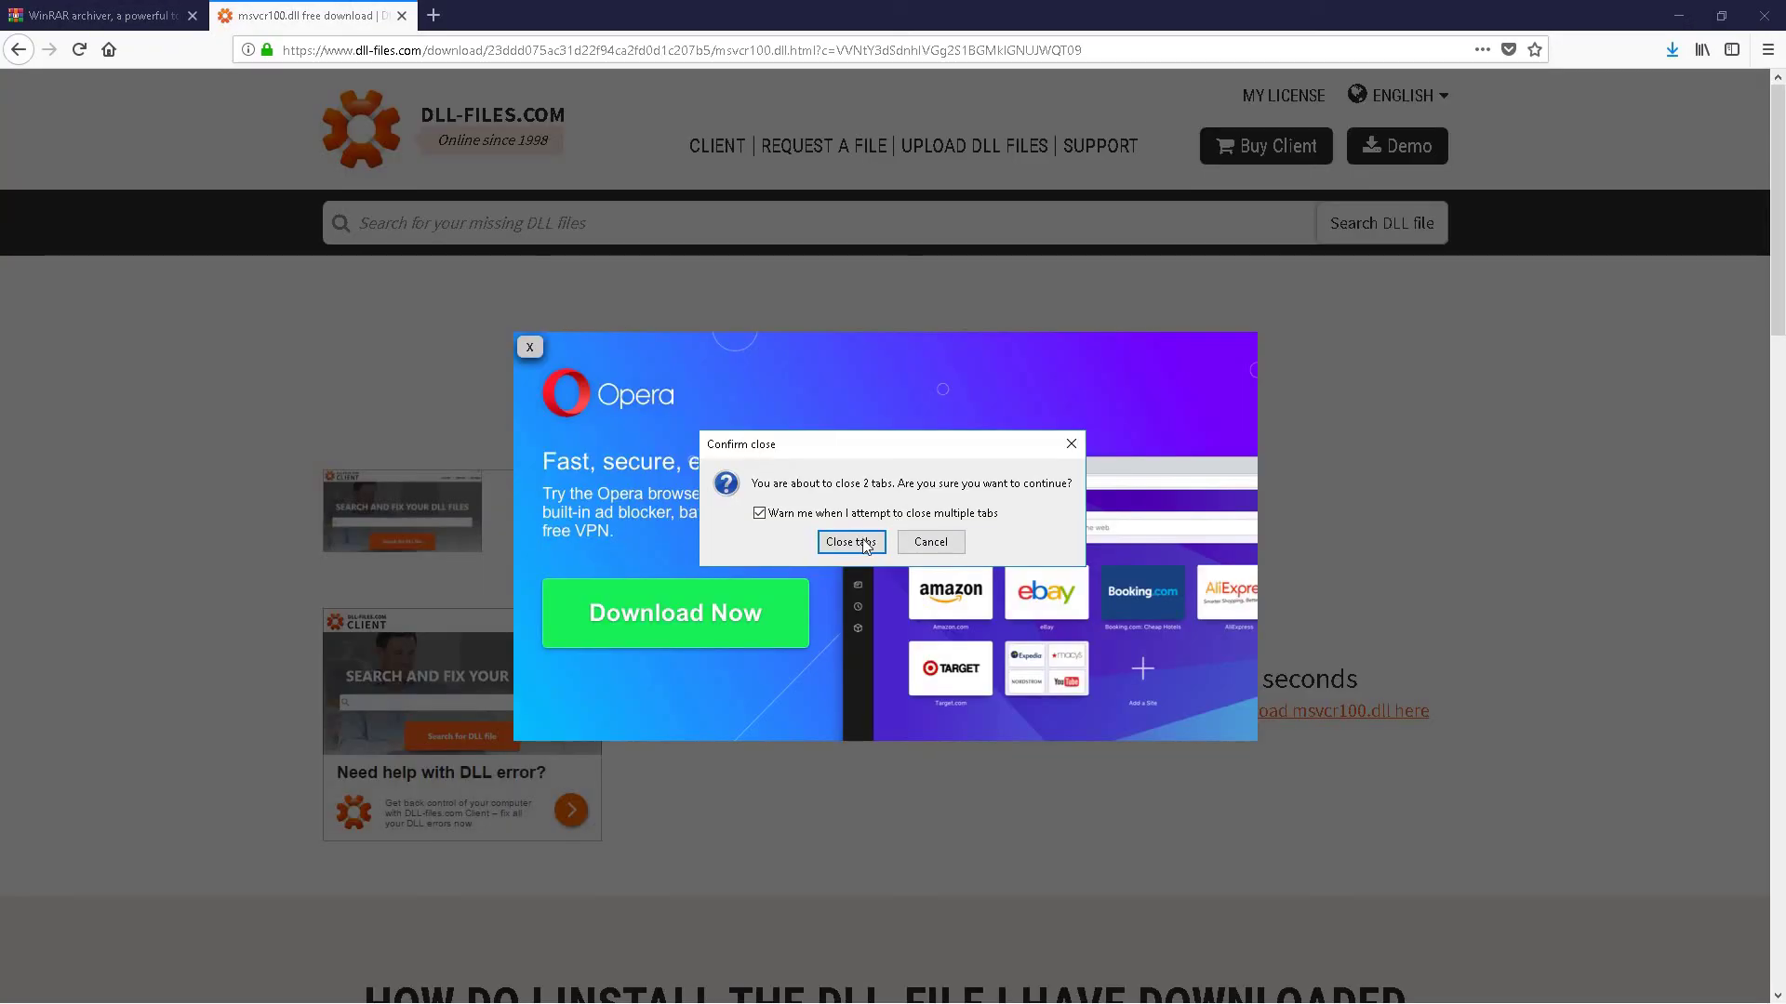
{"action": "key", "text": "Return"}
{"action": "left_click", "coordinate": [434, 984]}
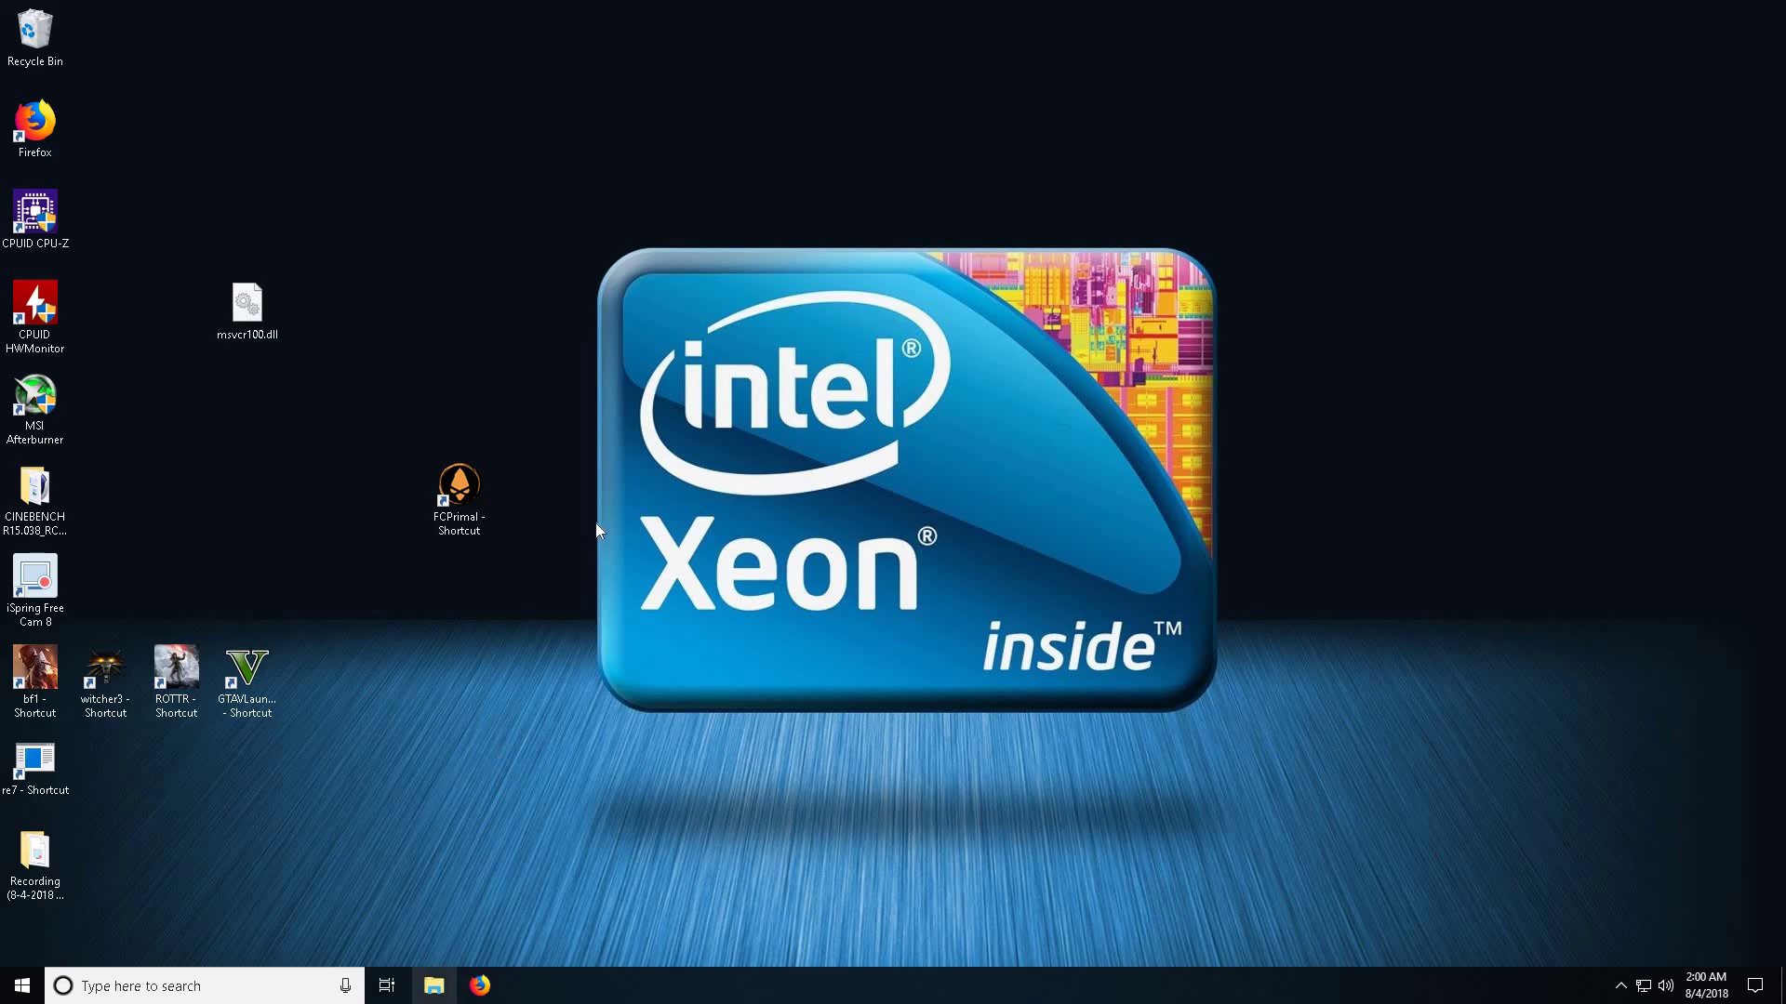
Step: Browse to C:\Windows\System32 in File Explorer
{"action": "left_click", "coordinate": [576, 392]}
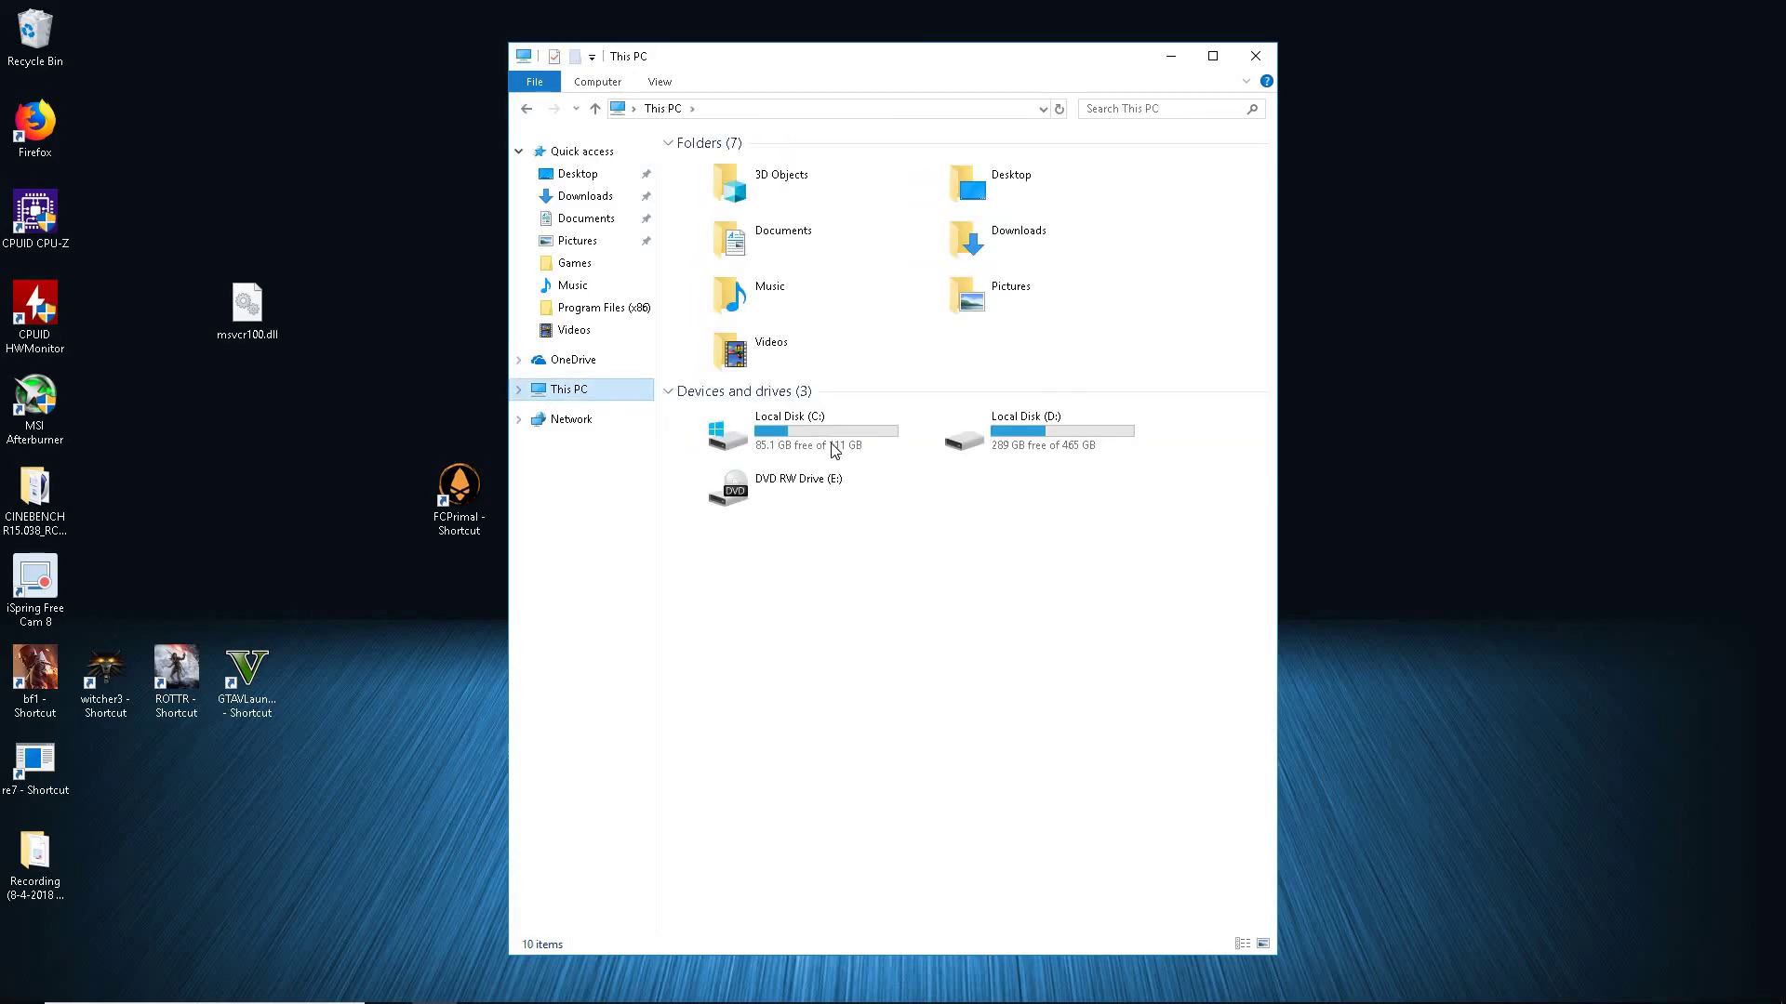
{"action": "mouse_move", "coordinate": [809, 433]}
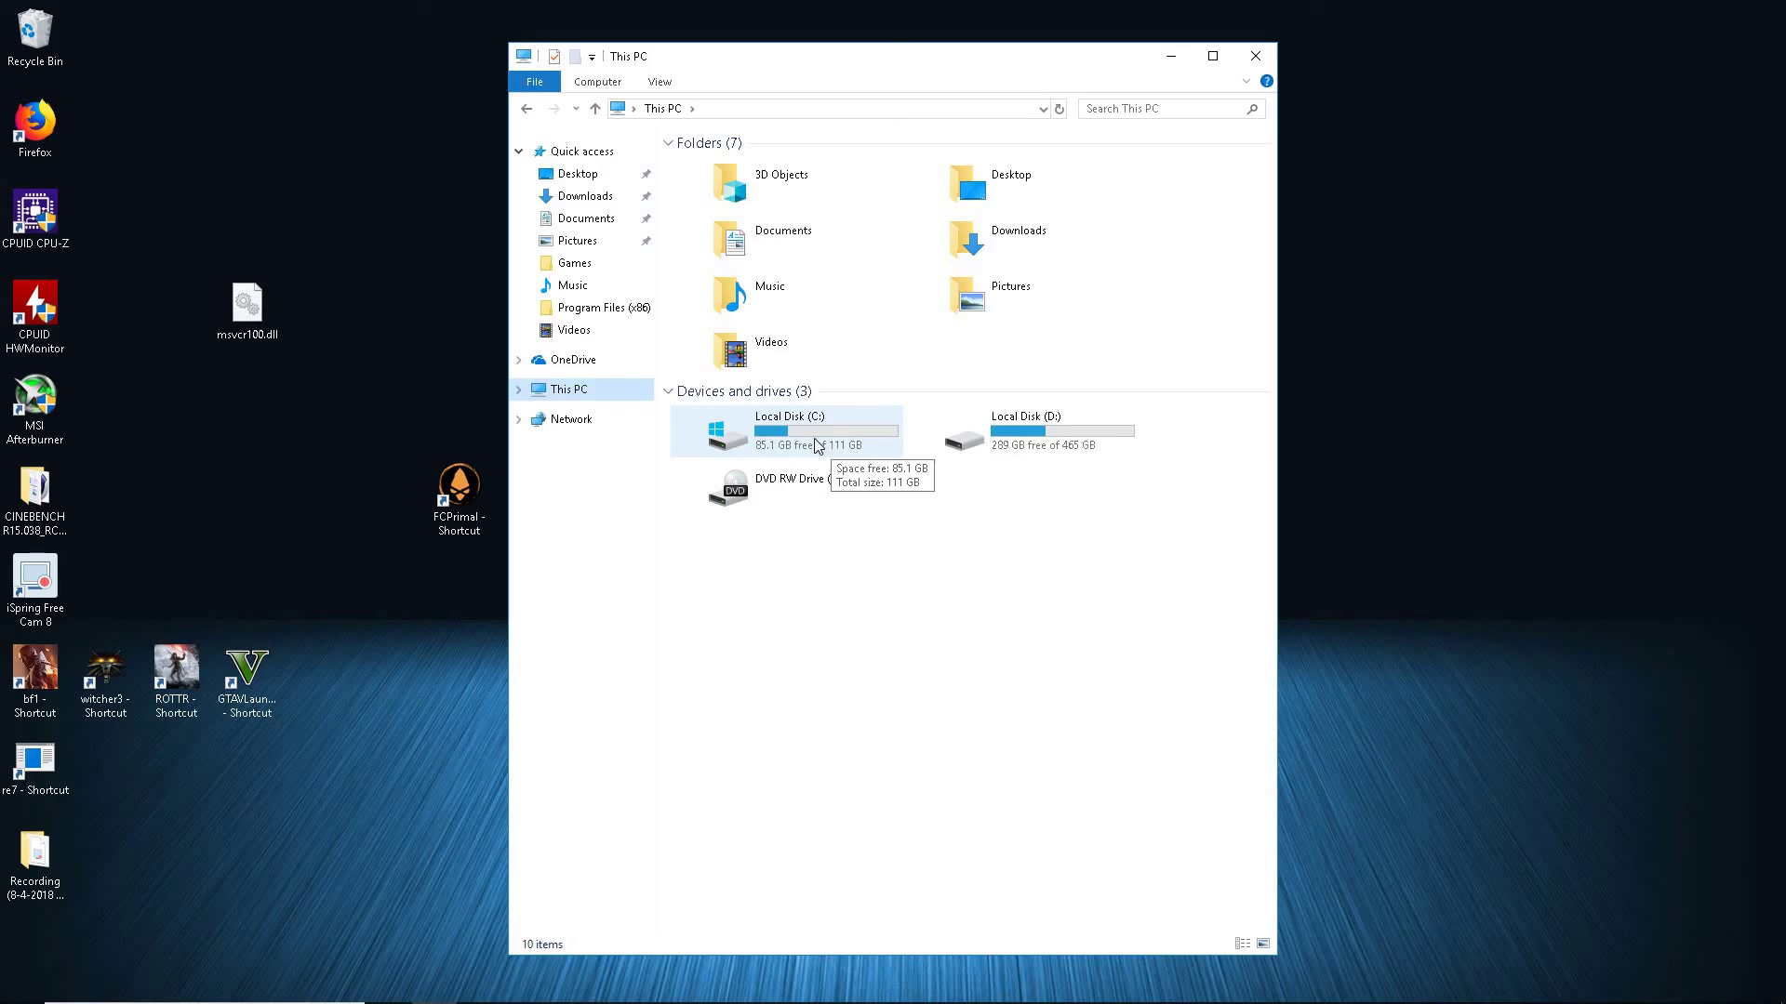
{"action": "double_click", "coordinate": [816, 448]}
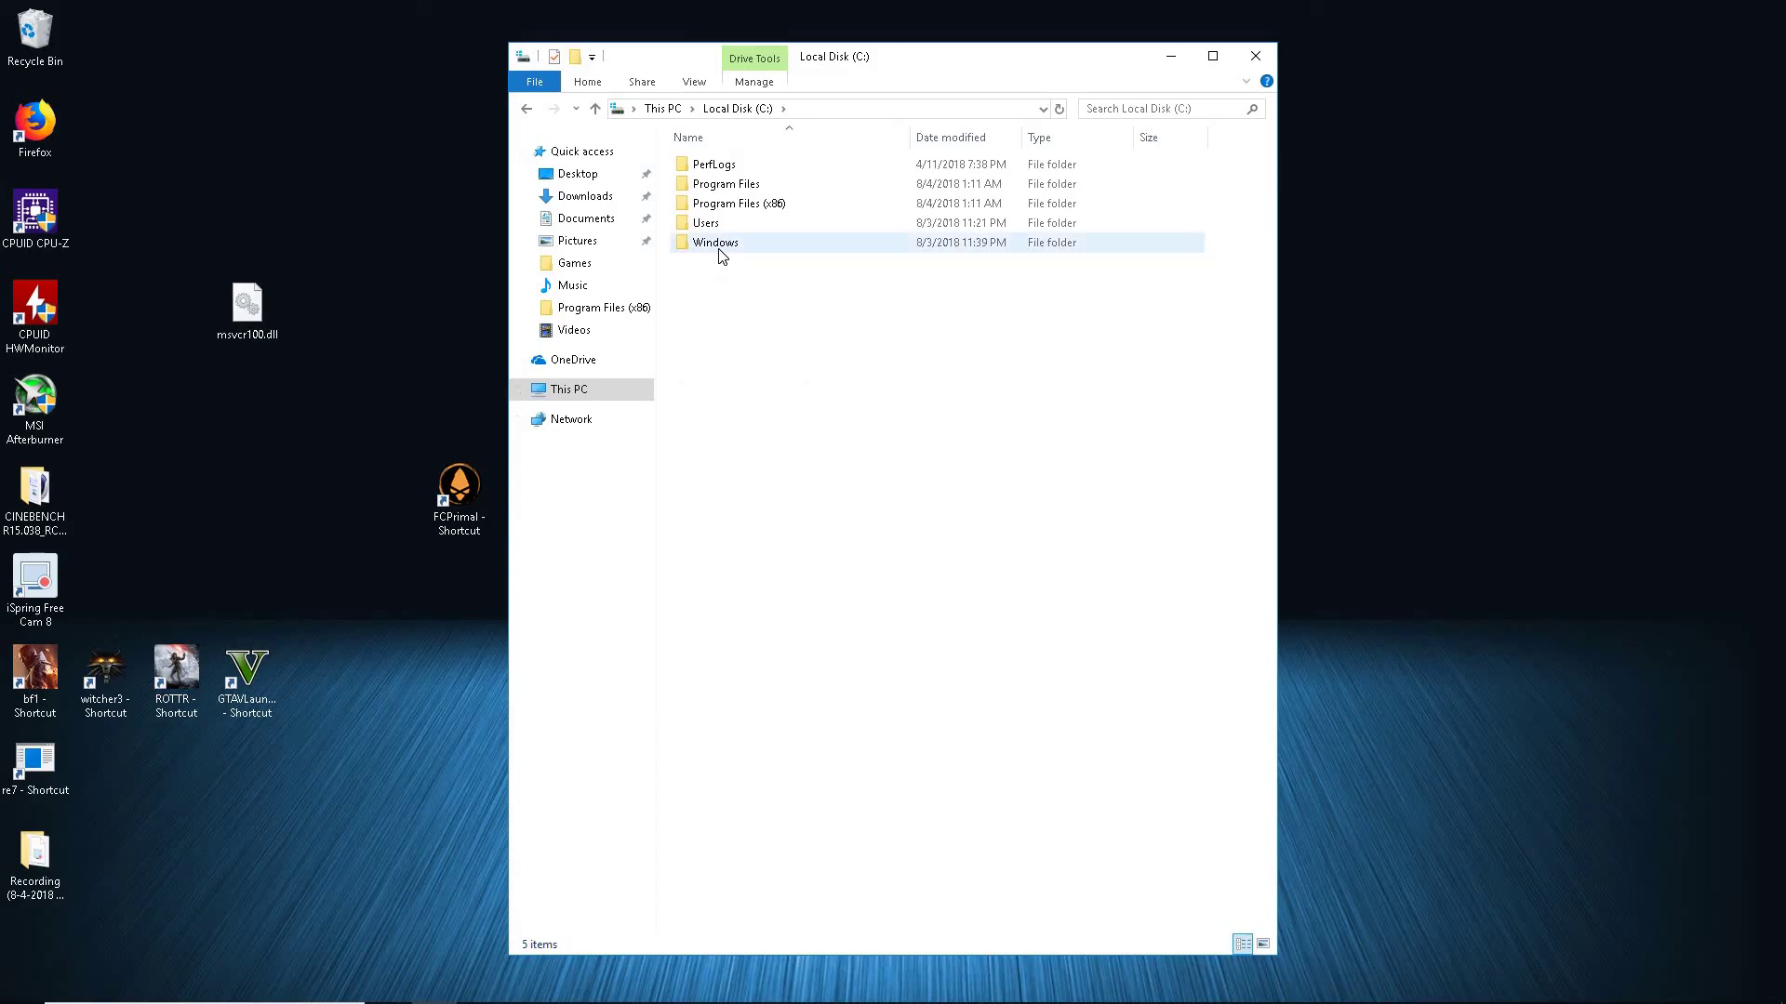
{"action": "double_click", "coordinate": [718, 244]}
{"action": "scroll", "coordinate": [739, 669], "scroll_direction": "down", "scroll_amount": 7}
{"action": "scroll", "coordinate": [744, 762], "scroll_direction": "down", "scroll_amount": 5}
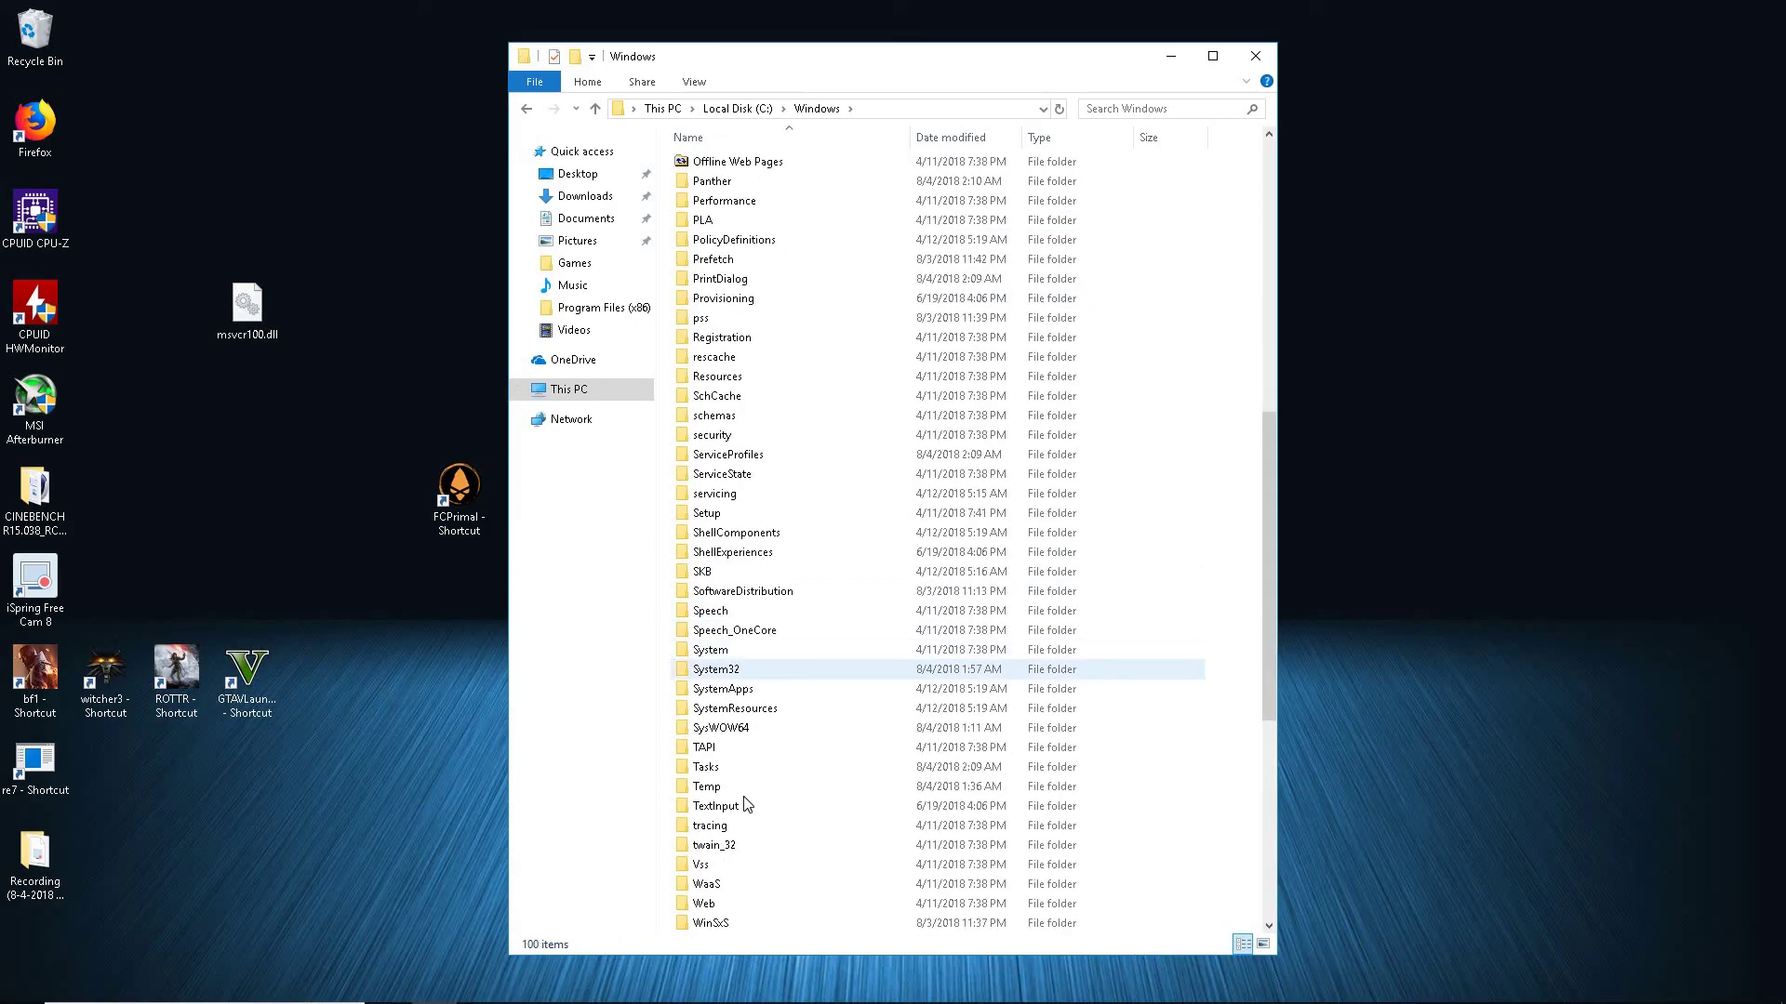
{"action": "double_click", "coordinate": [741, 670]}
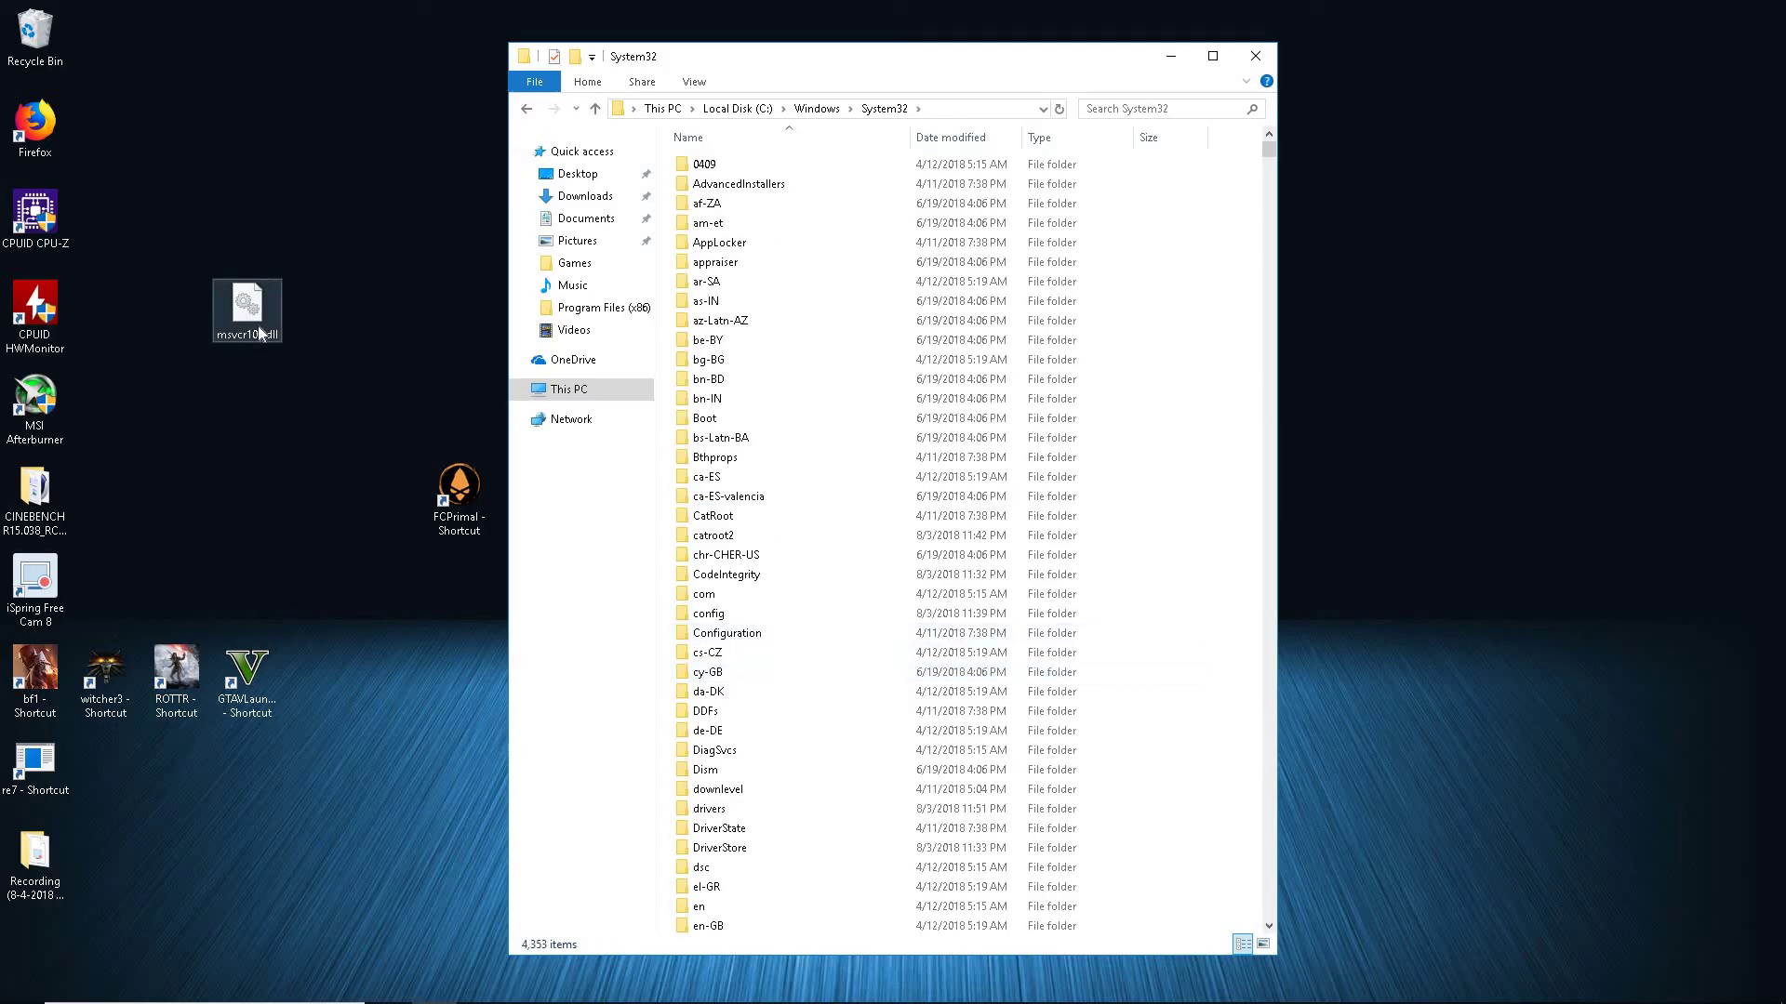
Step: Drag msvcr100.dll from the desktop into System32, grant administrator permission, and close the window
{"action": "left_click_drag", "start_coordinate": [259, 330], "coordinate": [658, 518]}
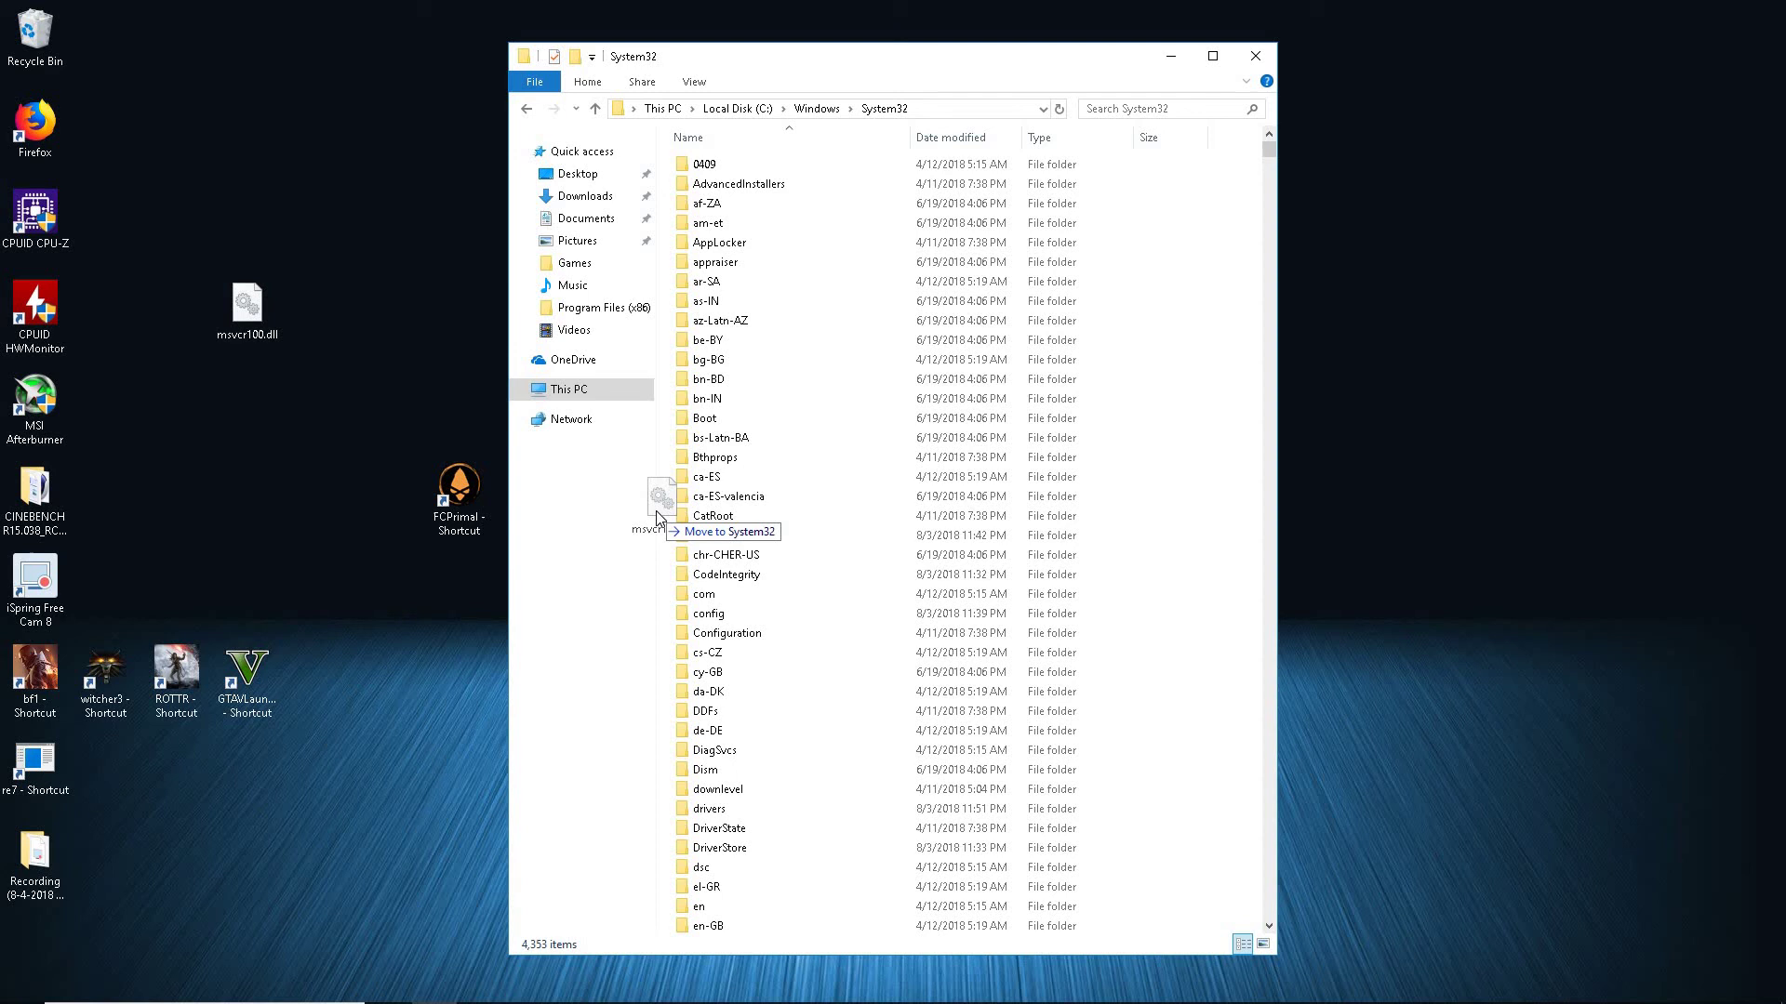
{"action": "left_click_drag", "start_coordinate": [657, 518], "coordinate": [658, 518]}
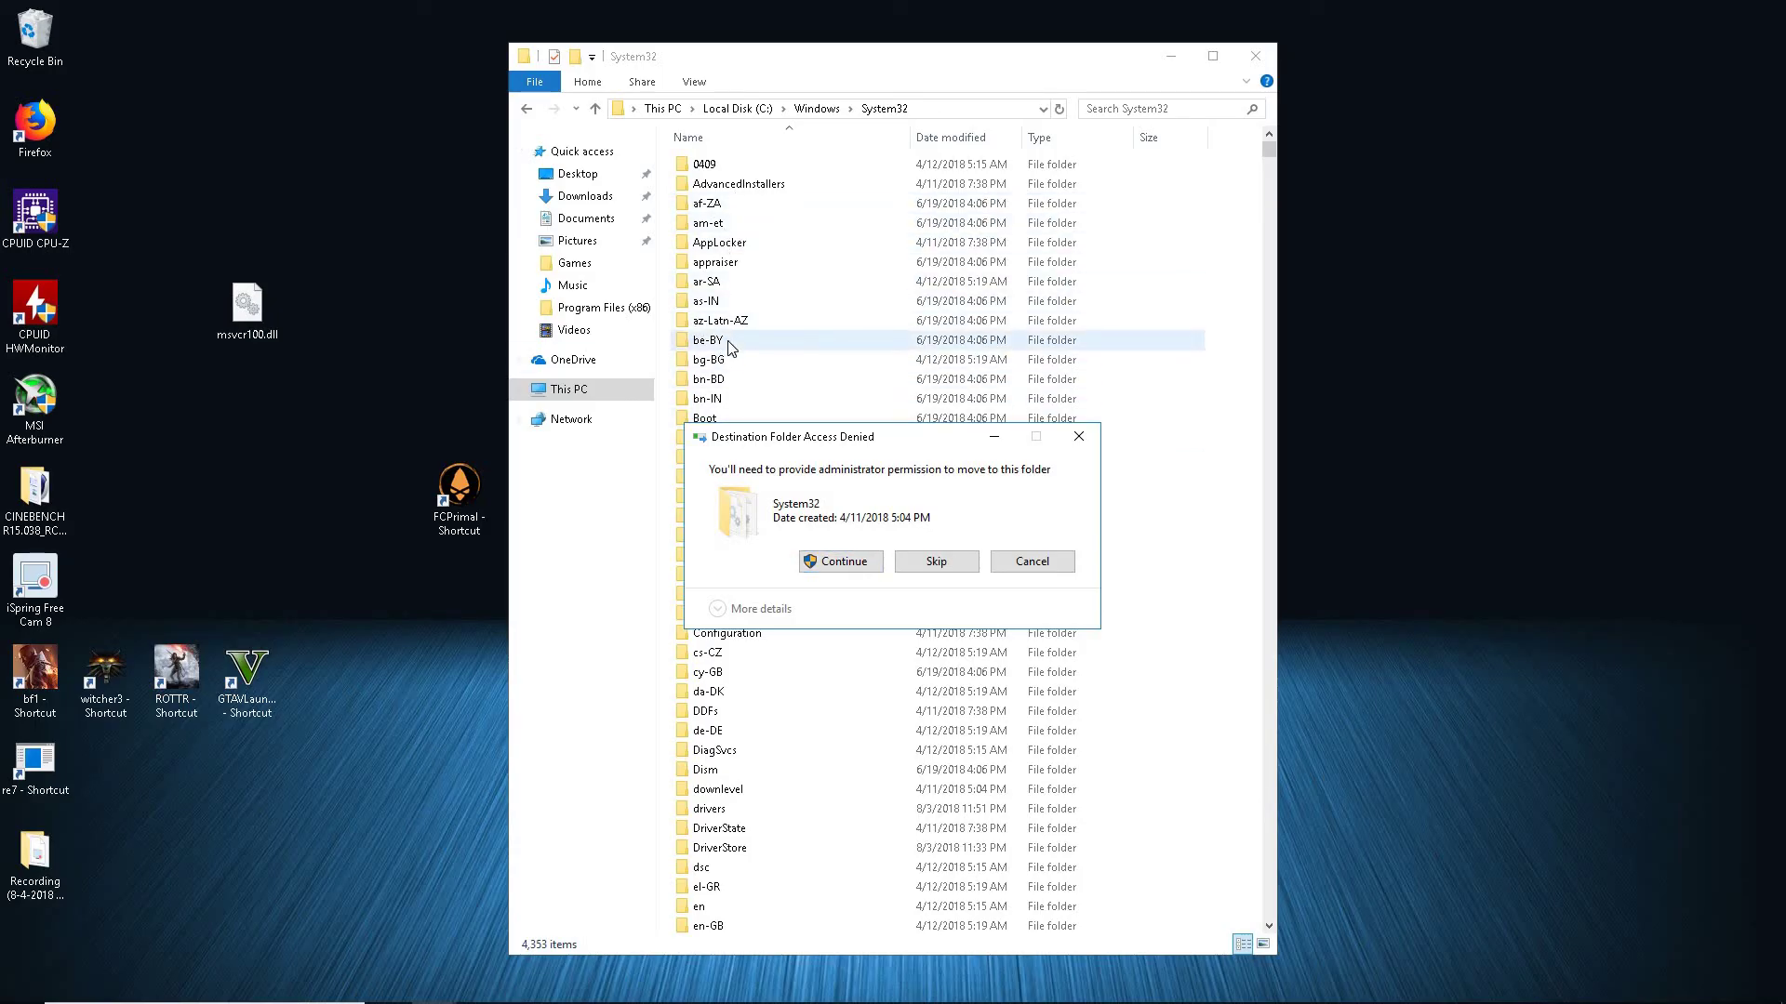
{"action": "left_click", "coordinate": [839, 563]}
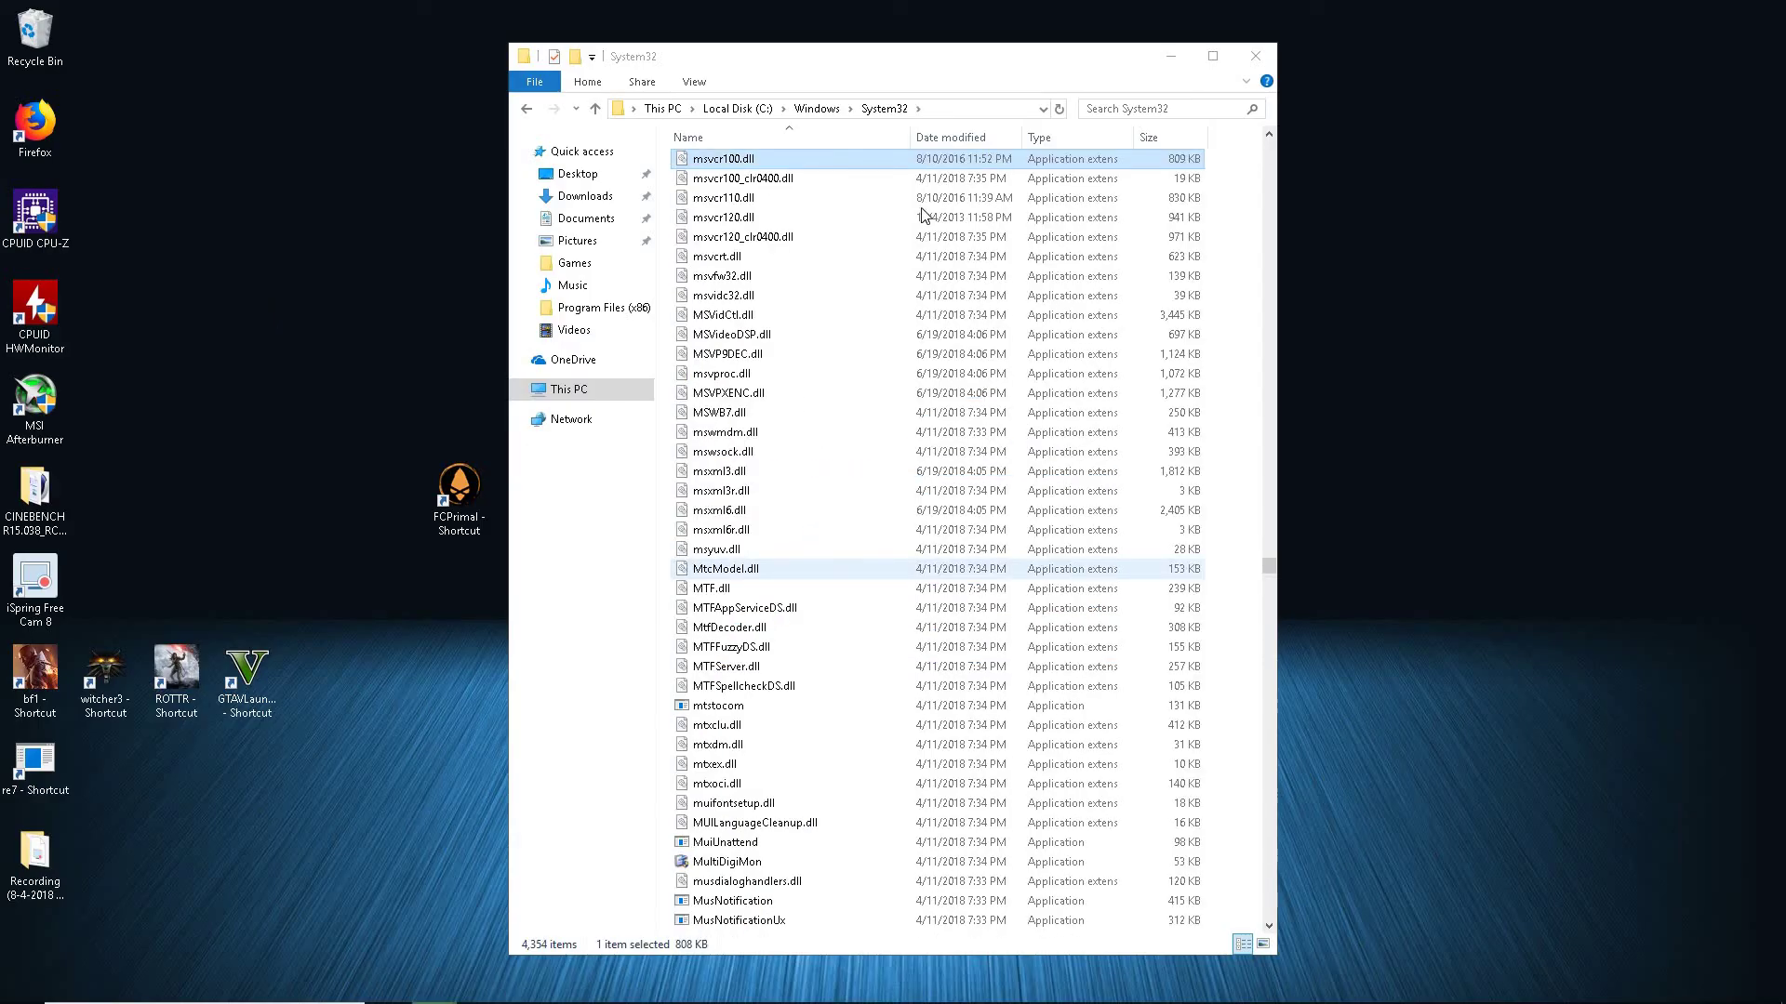
{"action": "left_click", "coordinate": [1257, 58]}
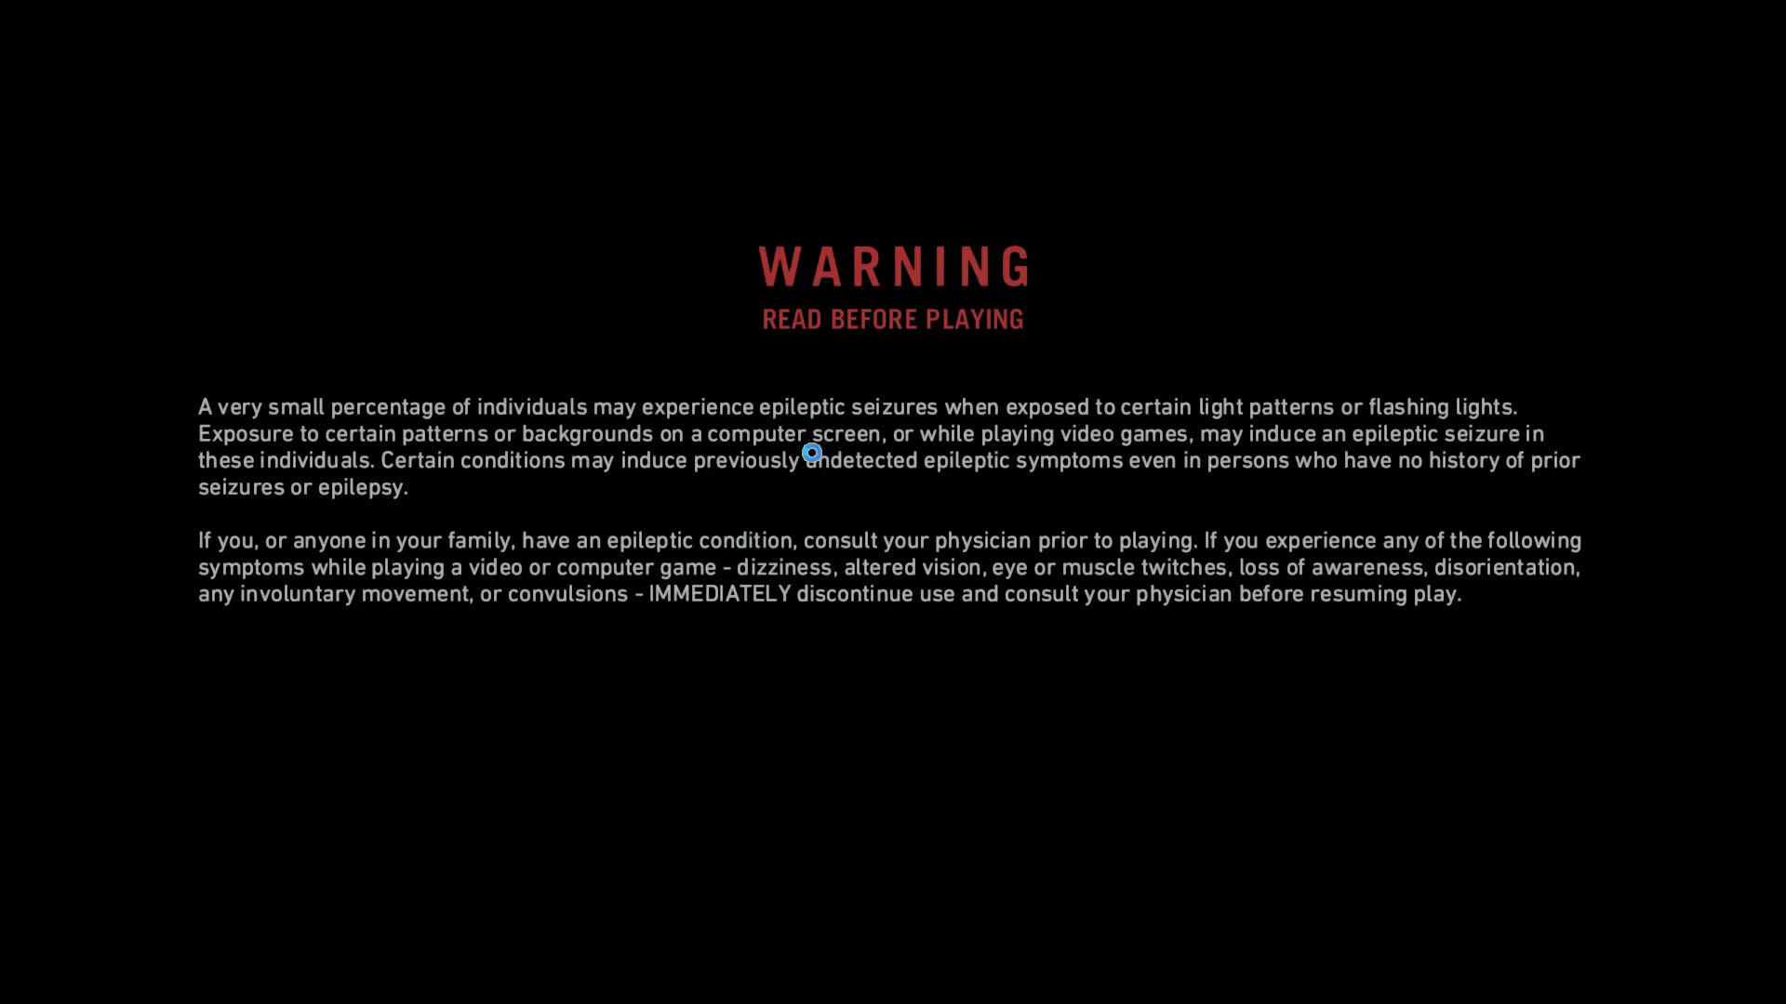
Step: End the Far Cry Primal task in Task Manager, then close Task Manager
{"action": "key", "text": "ctrl+shift+Escape"}
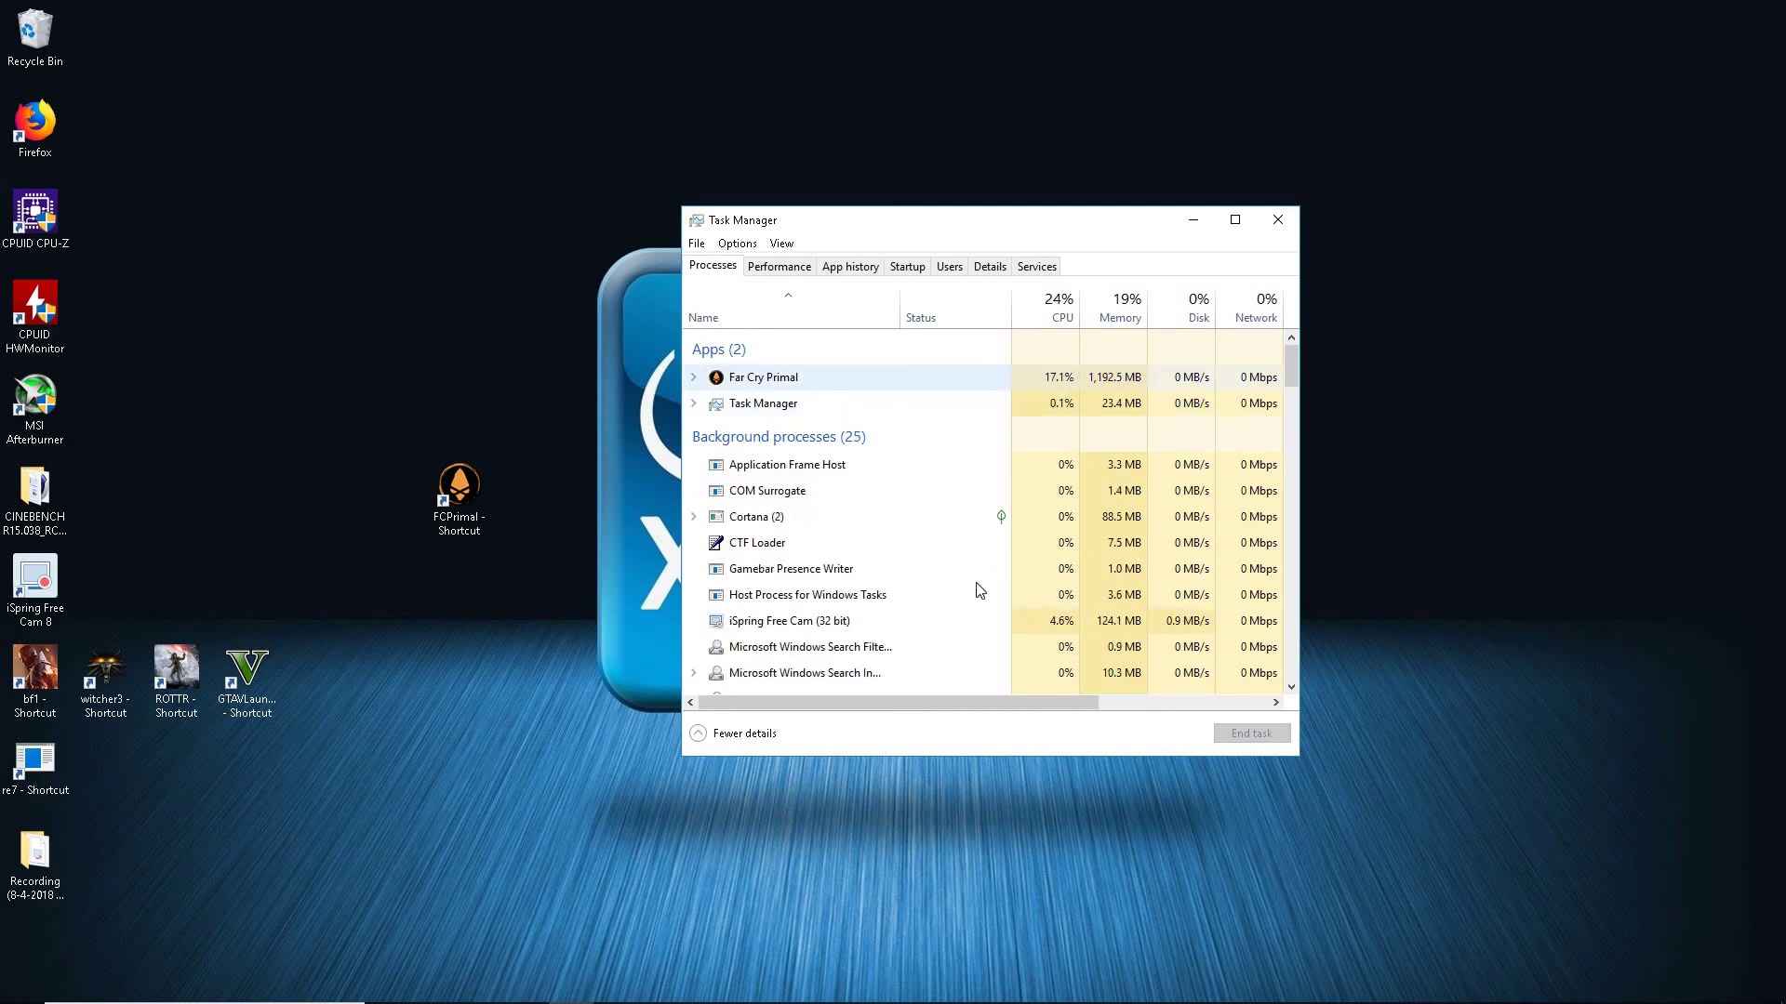
{"action": "left_click", "coordinate": [770, 547]}
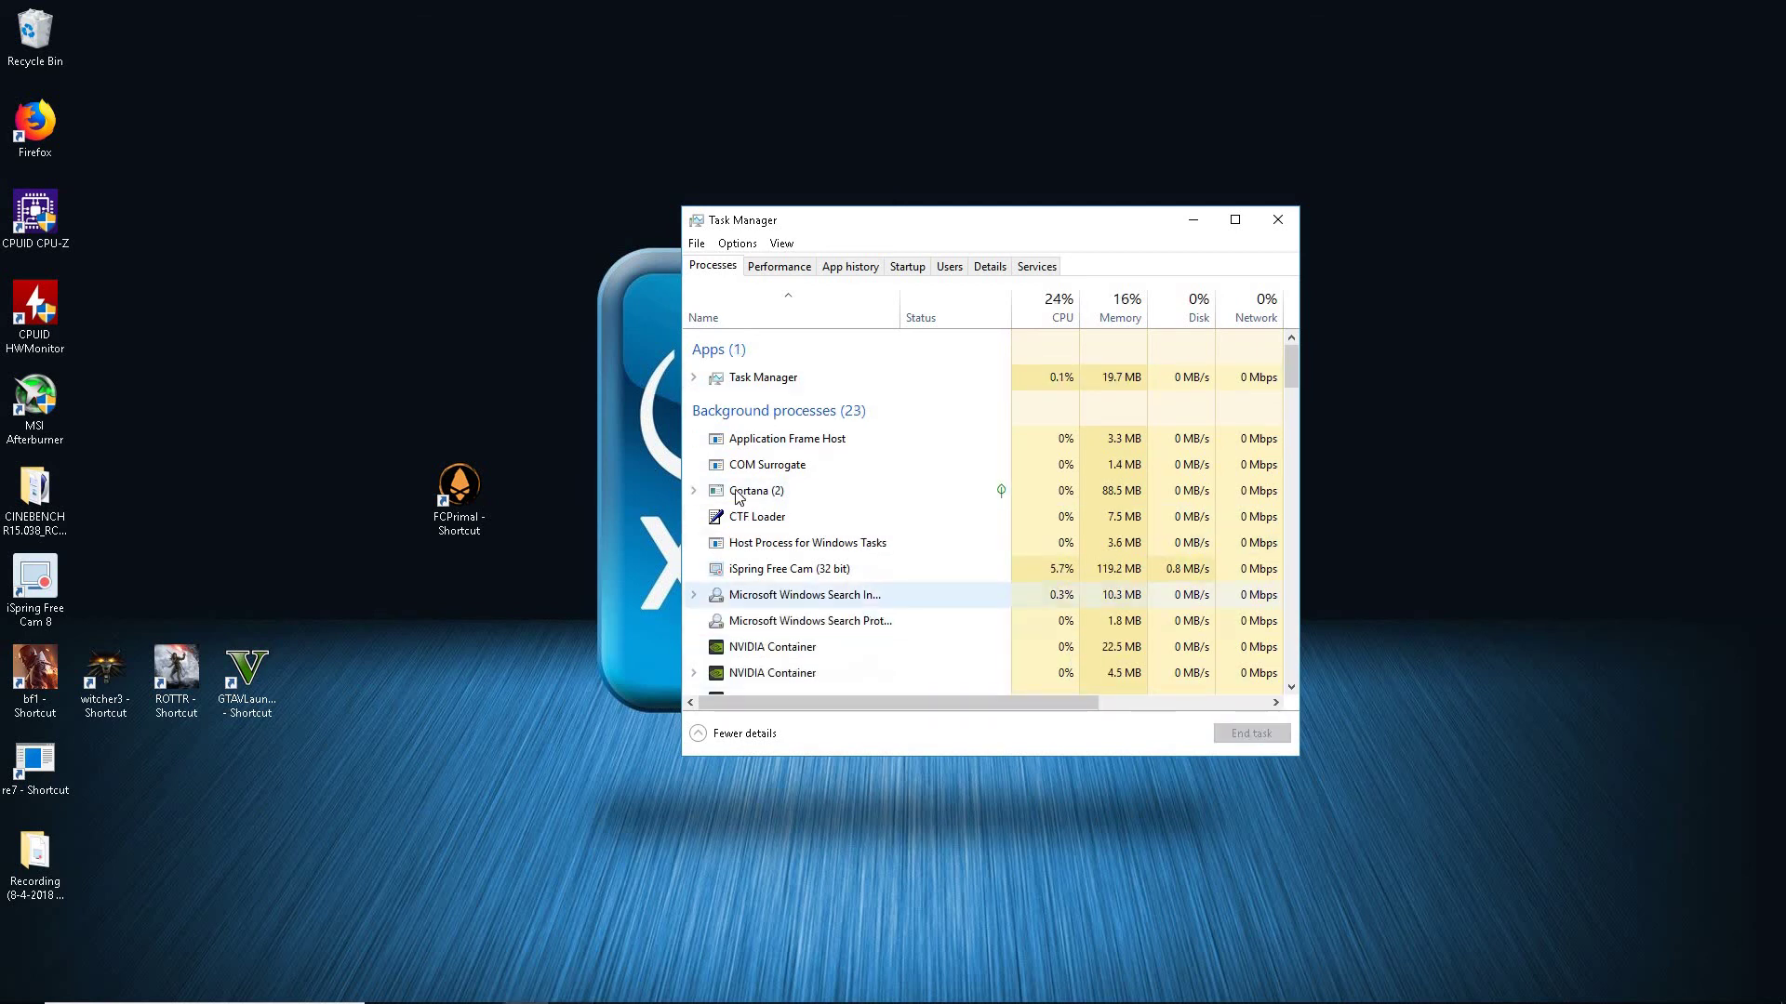
{"action": "left_click", "coordinate": [1270, 222]}
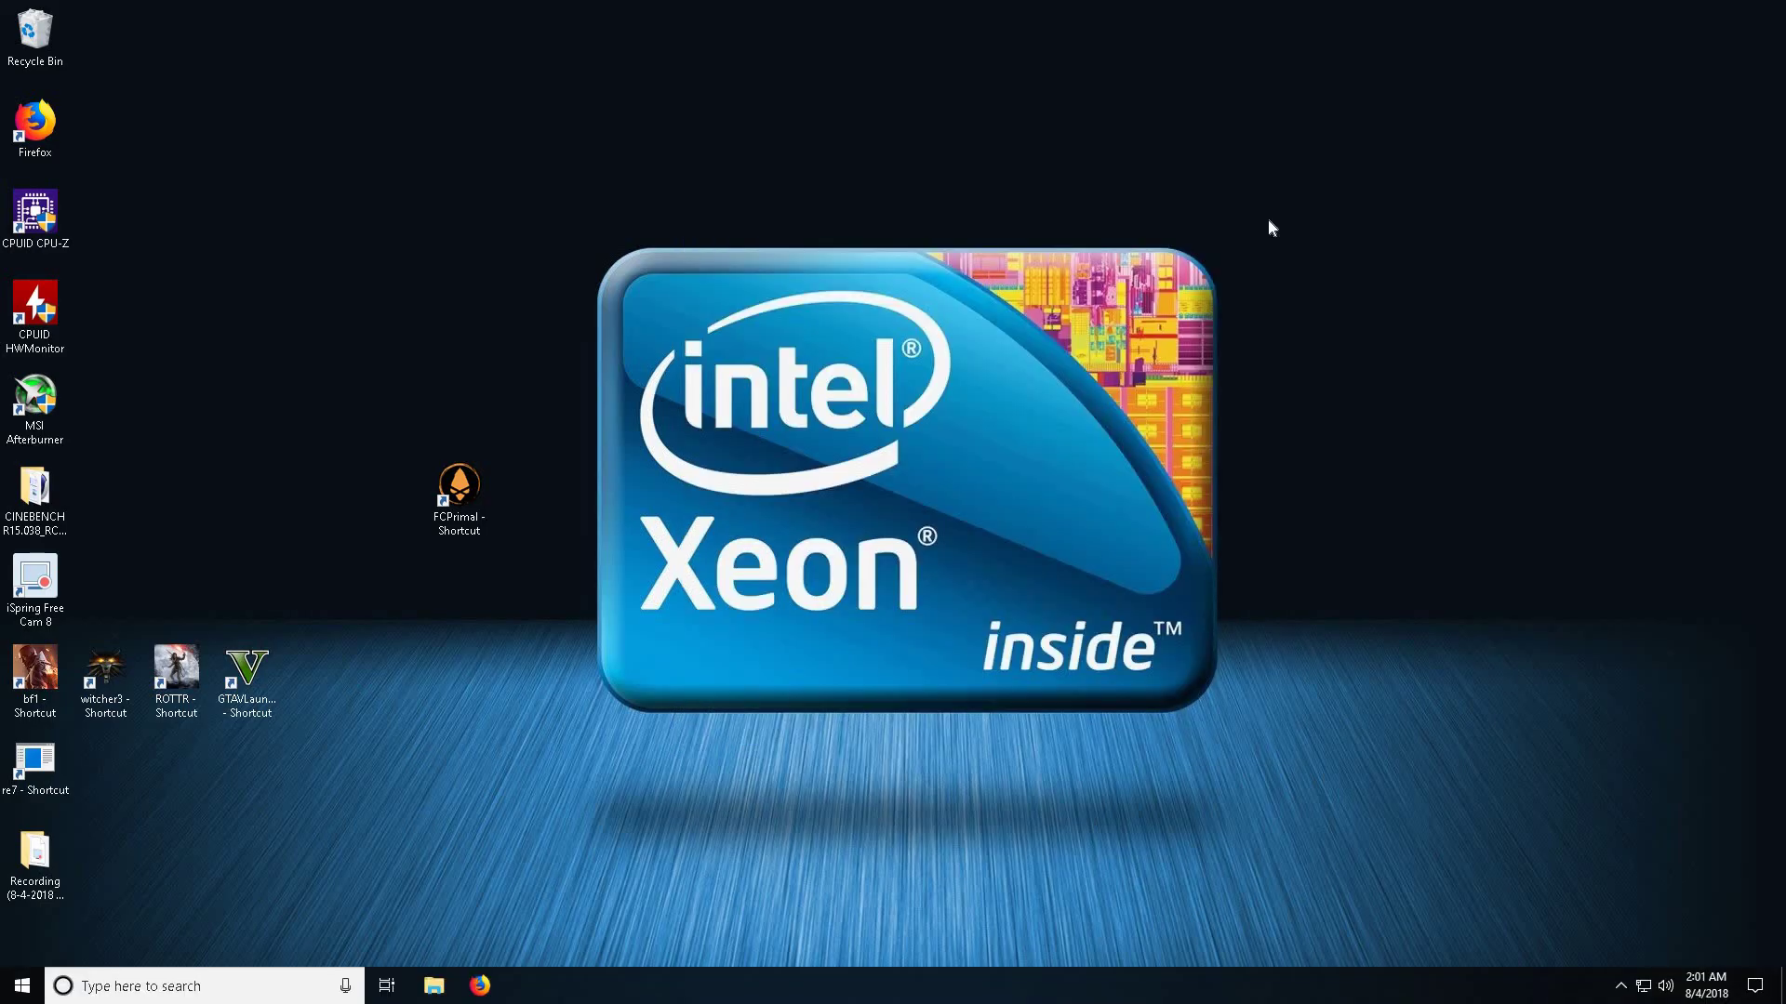